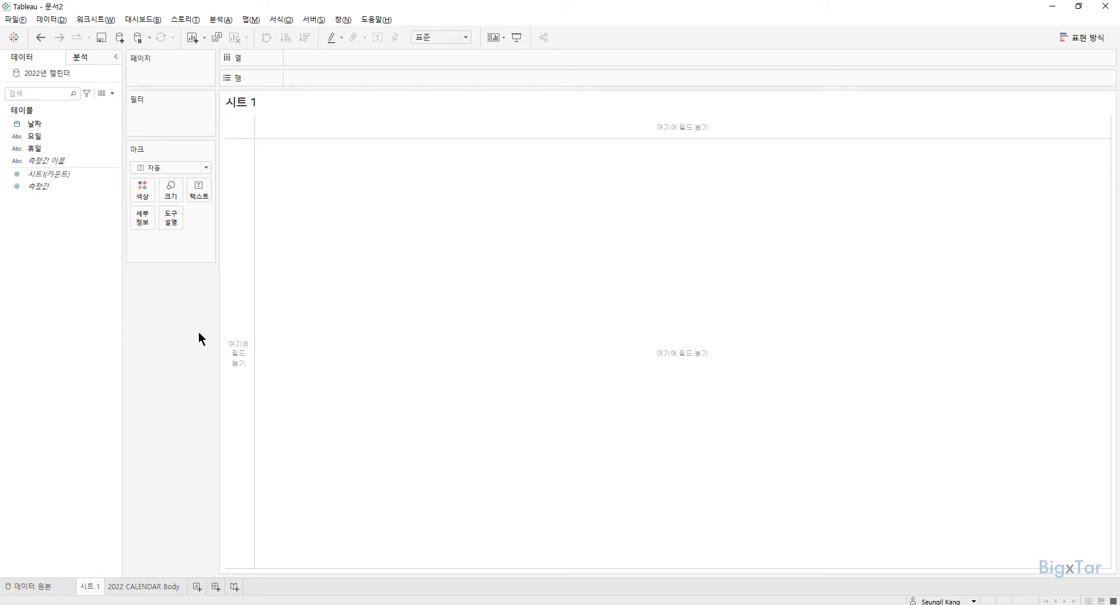
- Add the 날짜 field to the rows of 시트 1 as the discrete 날짜 (불연속형)
click(72, 125)
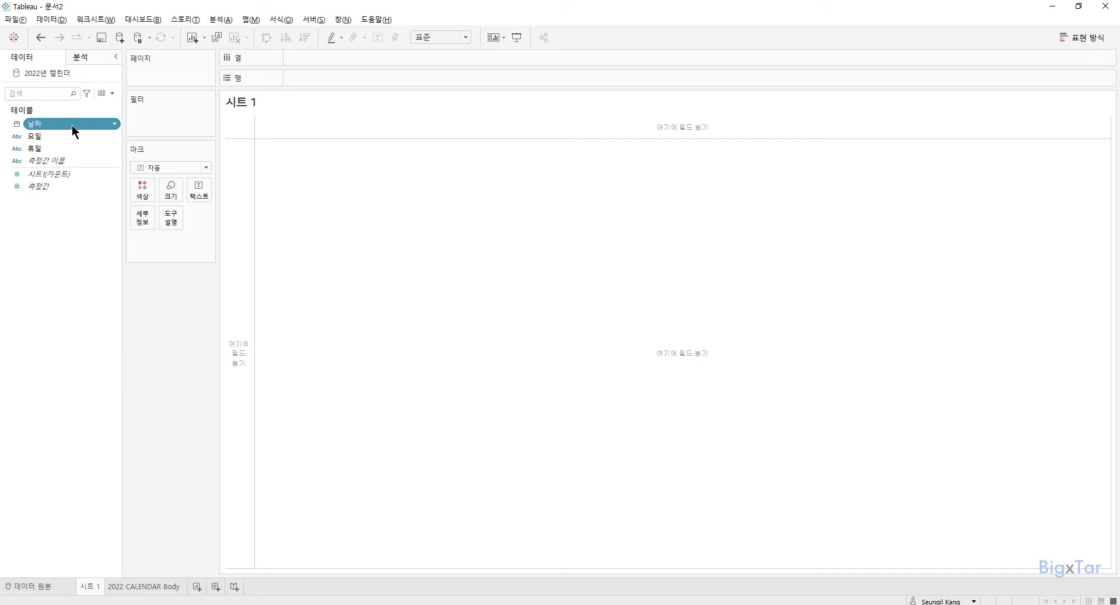
drag(72, 125, 377, 77)
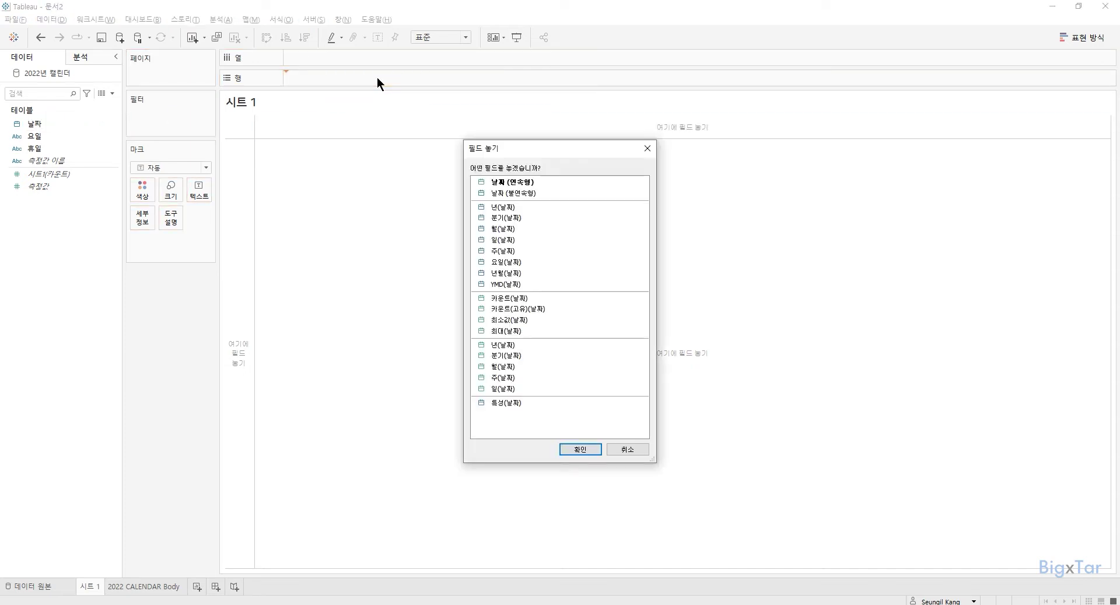
double_click(521, 195)
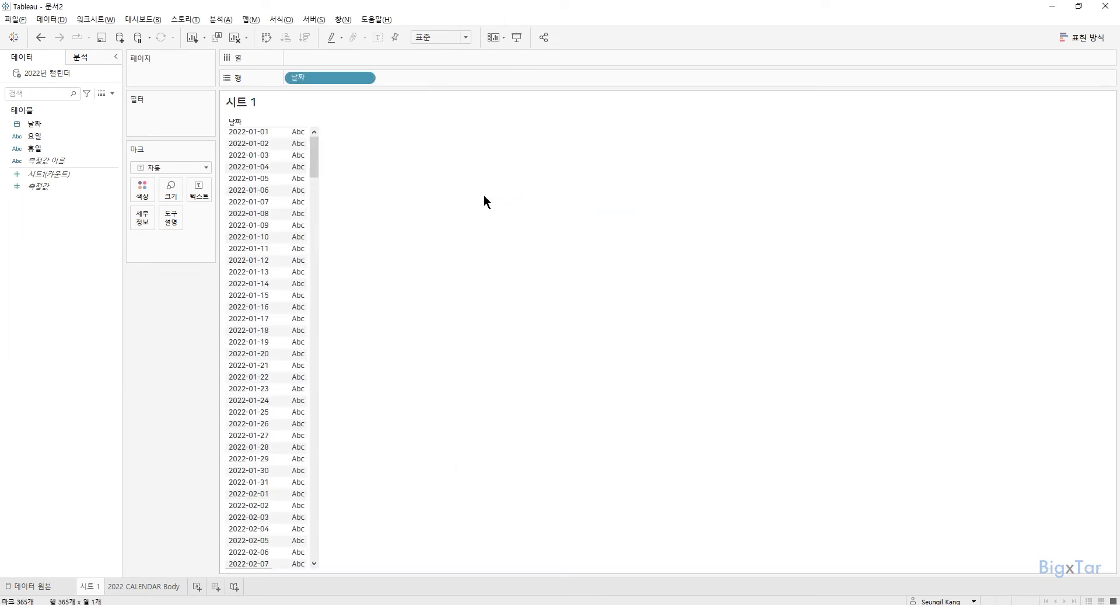
- Add the 요일 and 휴일 fields to the rows after 날짜
drag(313, 158, 300, 568)
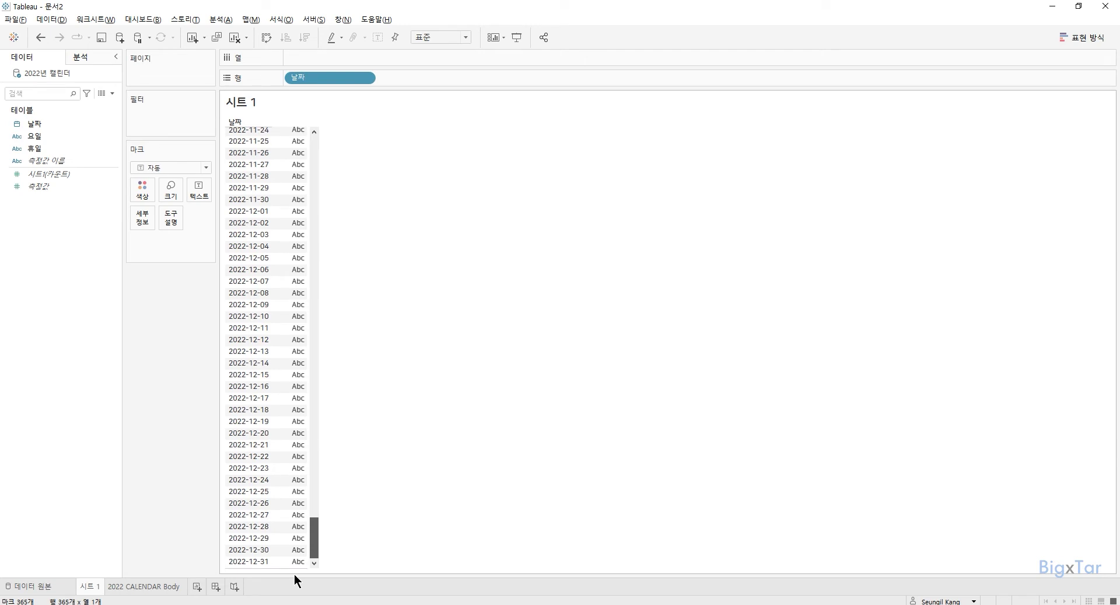
drag(314, 537, 314, 140)
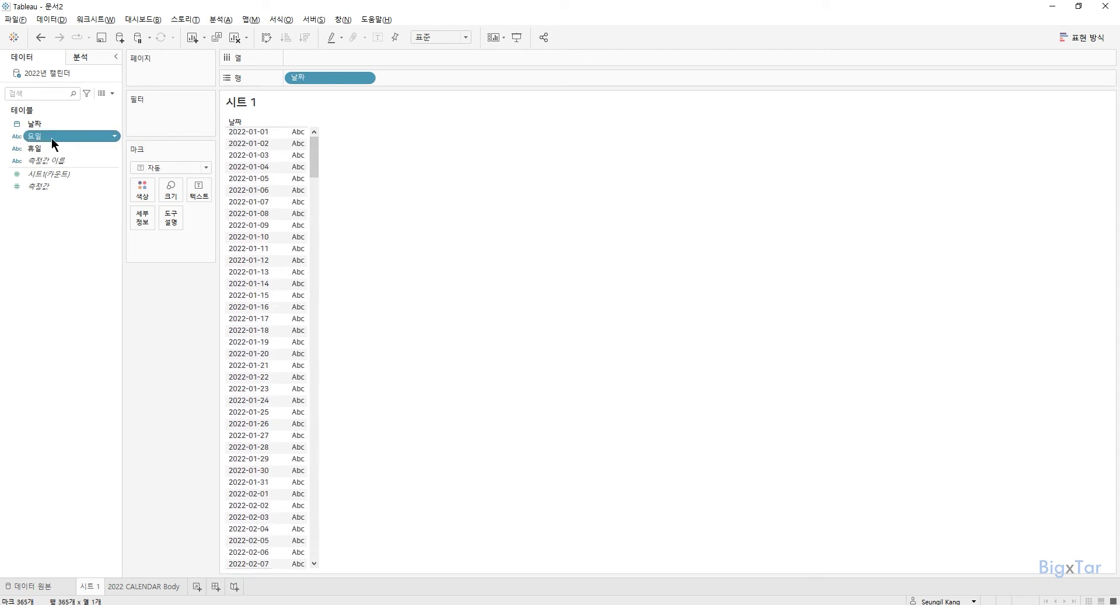
drag(52, 138, 408, 86)
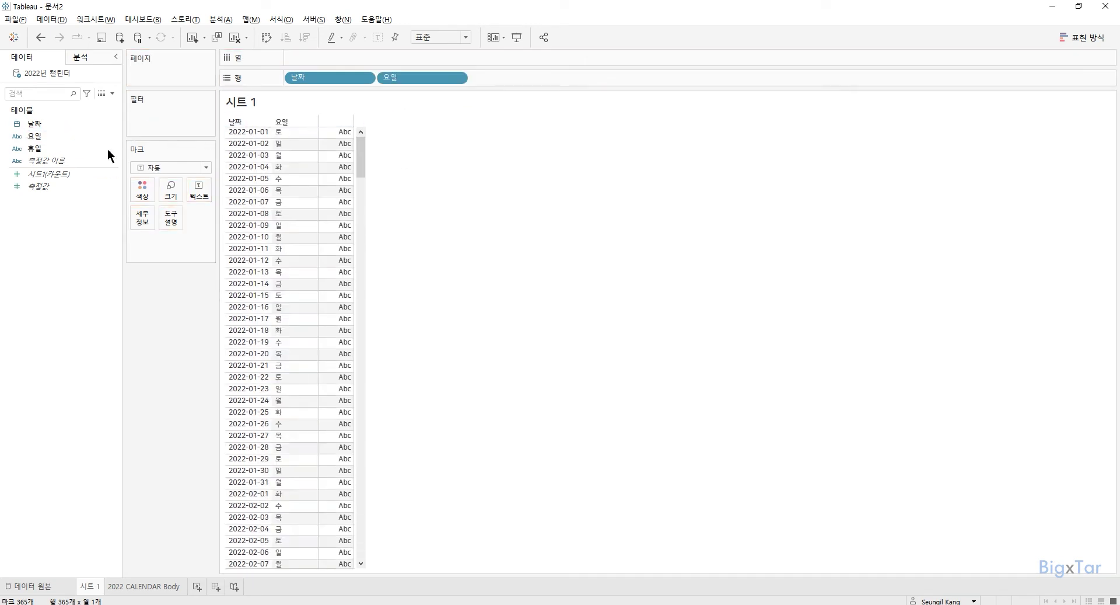
click(54, 148)
drag(53, 148, 566, 74)
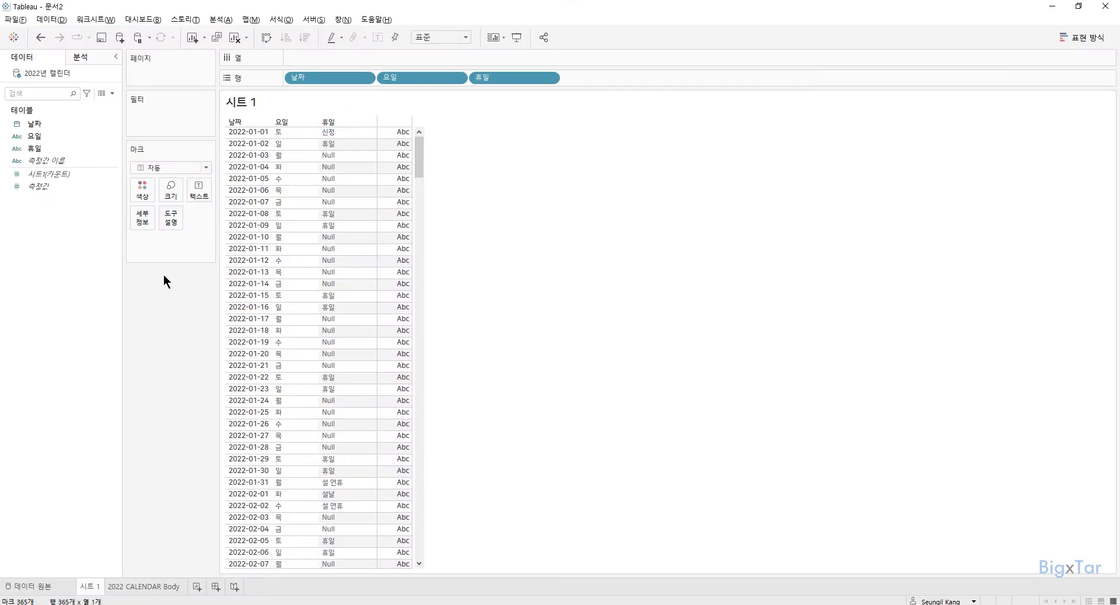
- Create a new calculated field and name it 평일 OR 주말
right_click(58, 215)
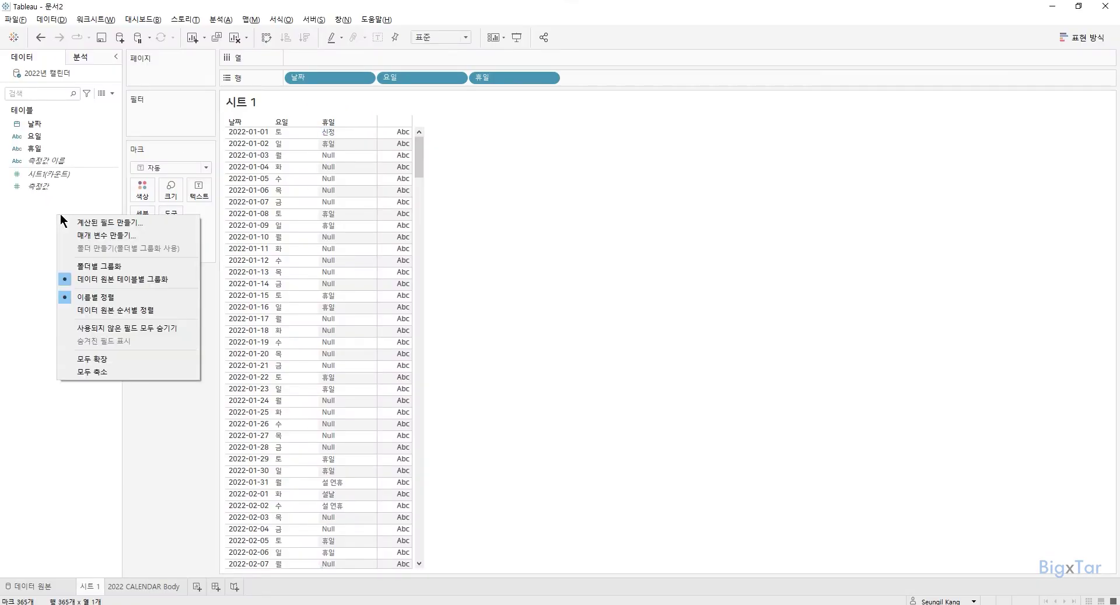
click(102, 223)
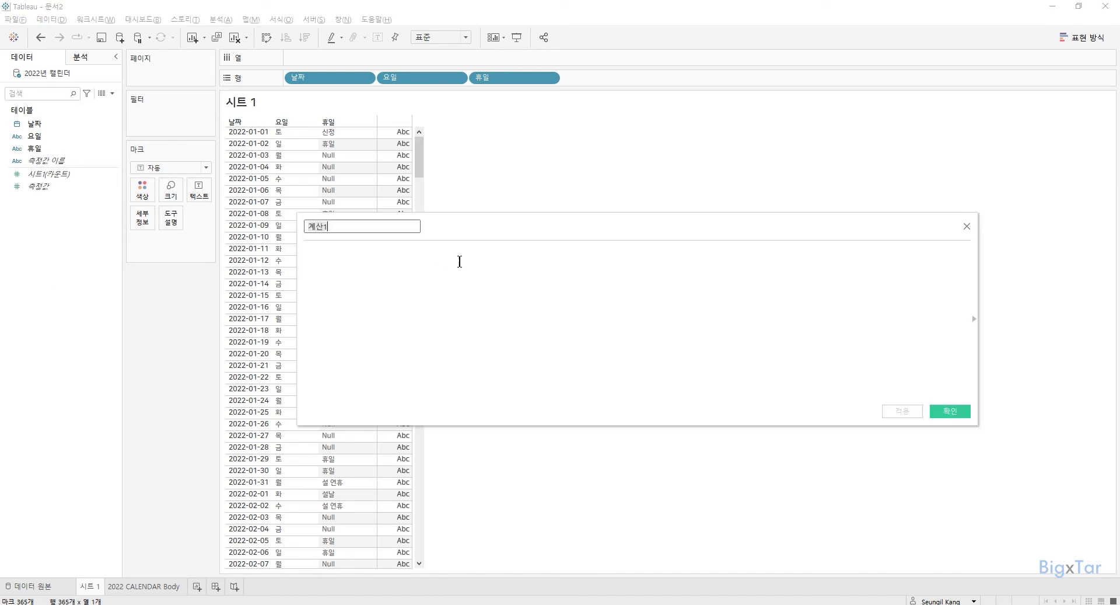
text(V)
text(평일 OR ㅈ)
text(ㅜ말)
click(448, 335)
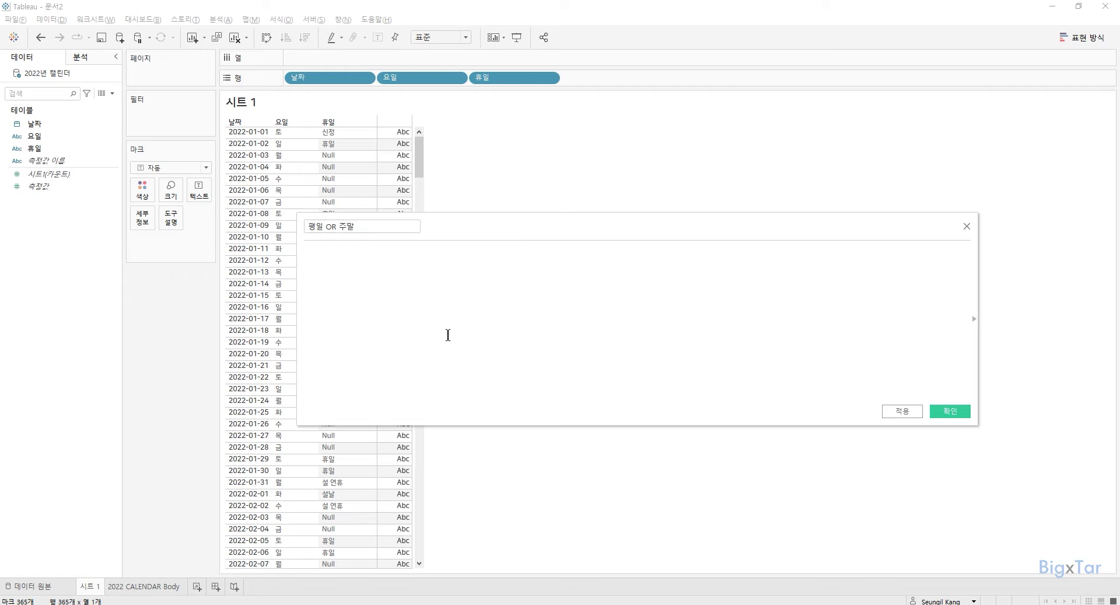
- Define the calculation as IIF(ISNULL([휴일]),"평일","휴일"), save it, and add the field to the rows after 휴일
text(IIF(IS)
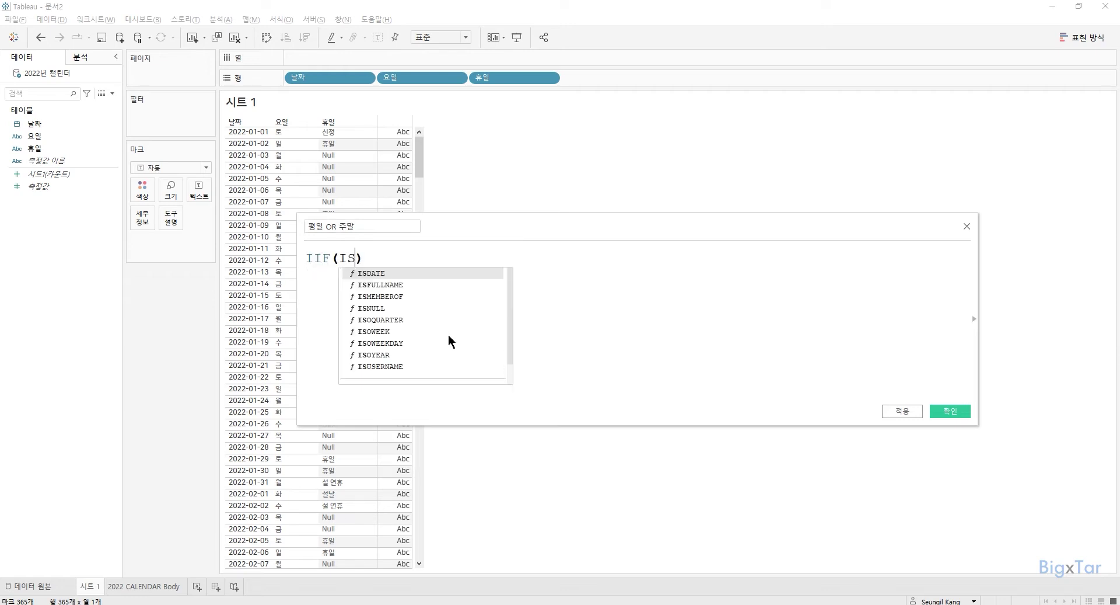
text(NU)
key(Return)
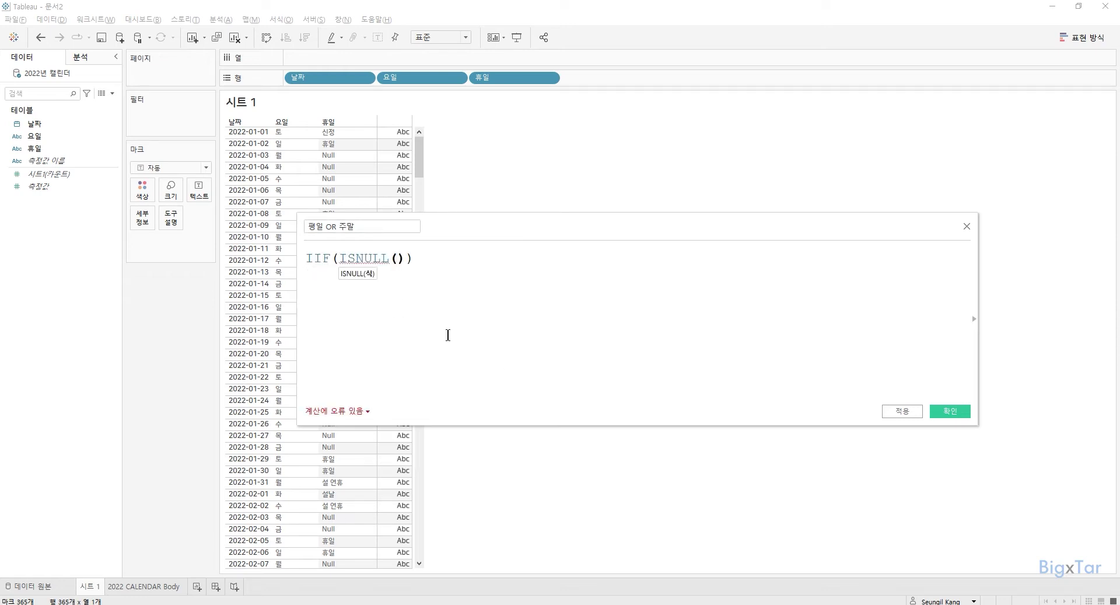
text([휴일]),)
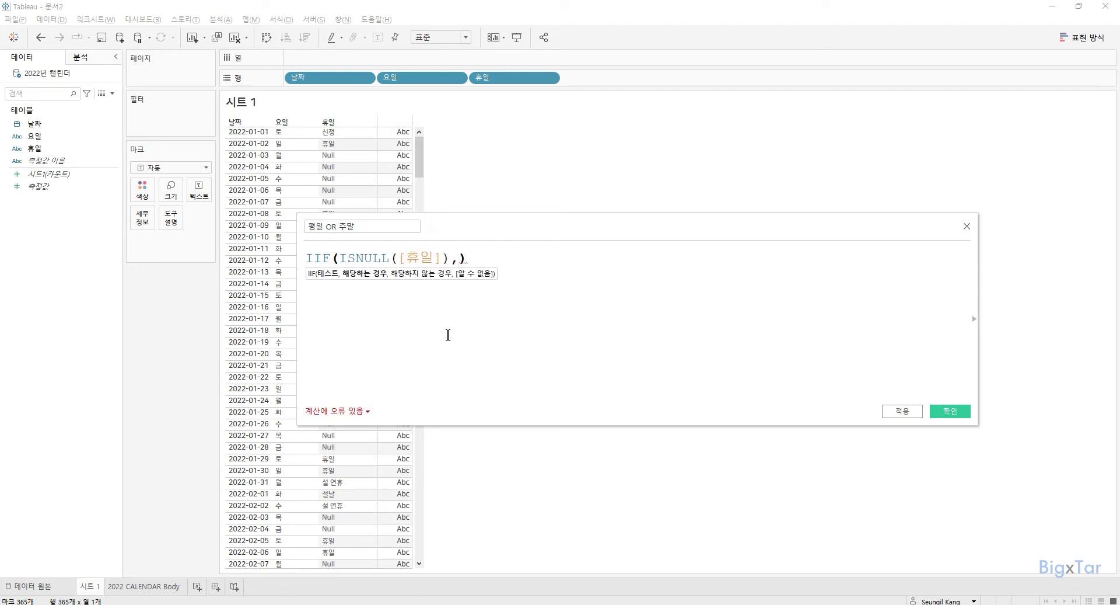
text(")
text(평일)
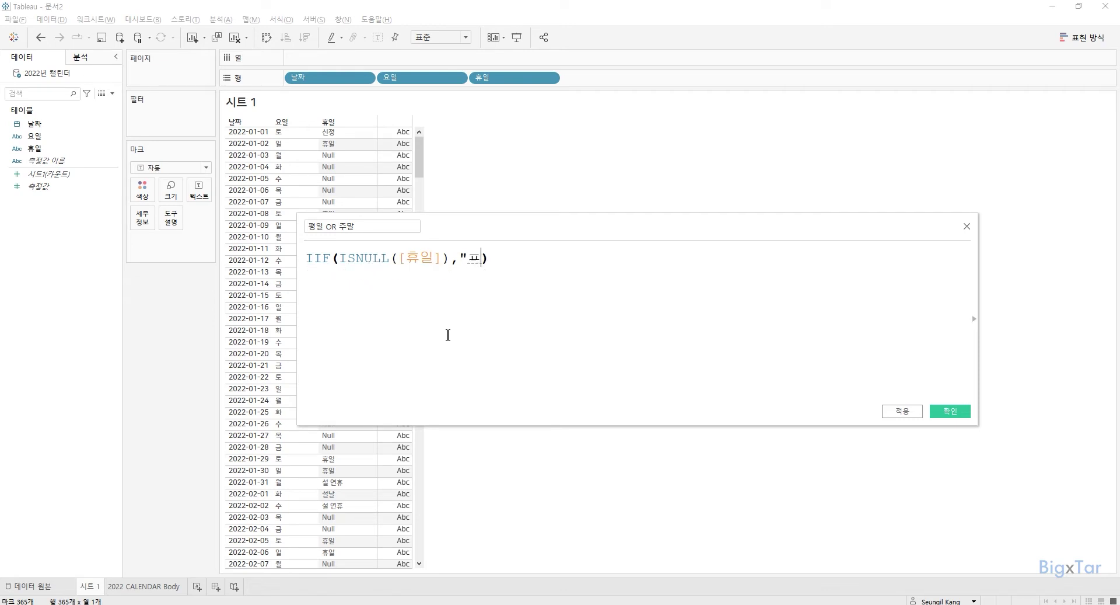
text(","휴일)
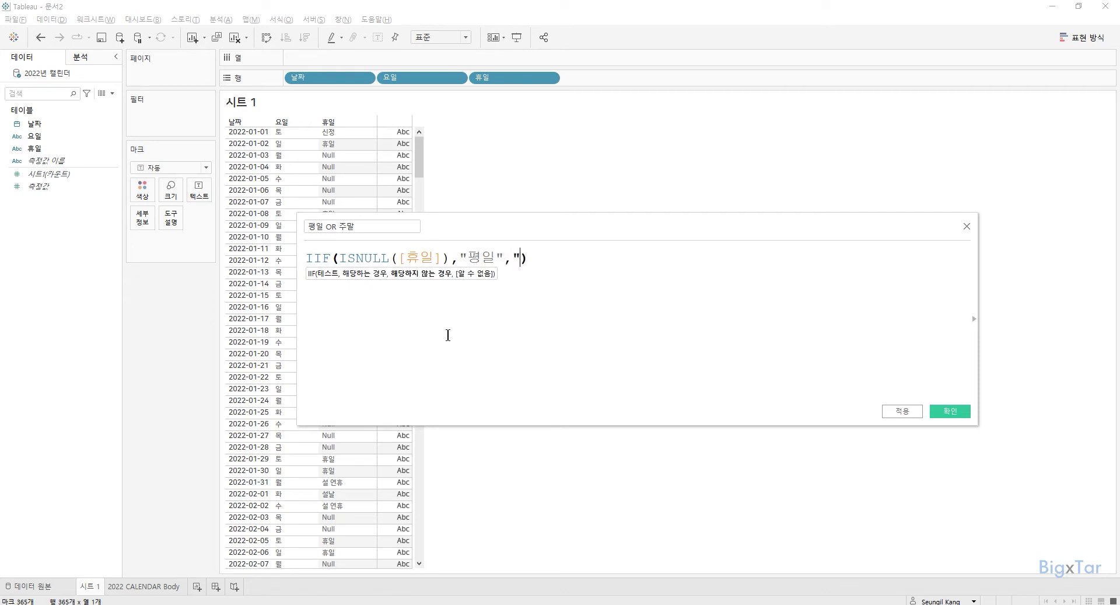
text(")
click(959, 411)
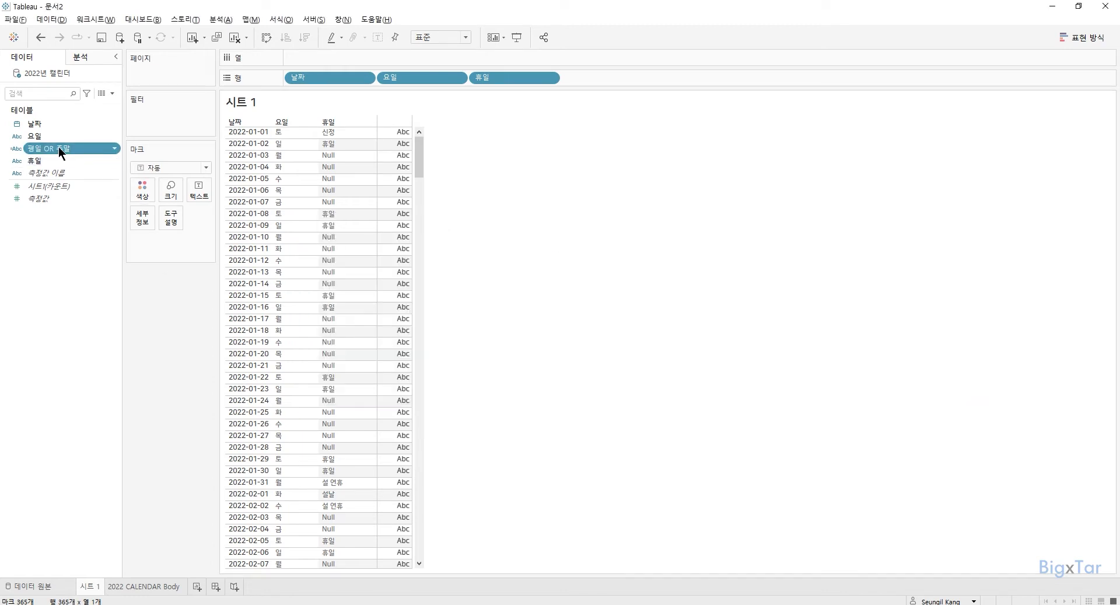
drag(58, 147, 660, 83)
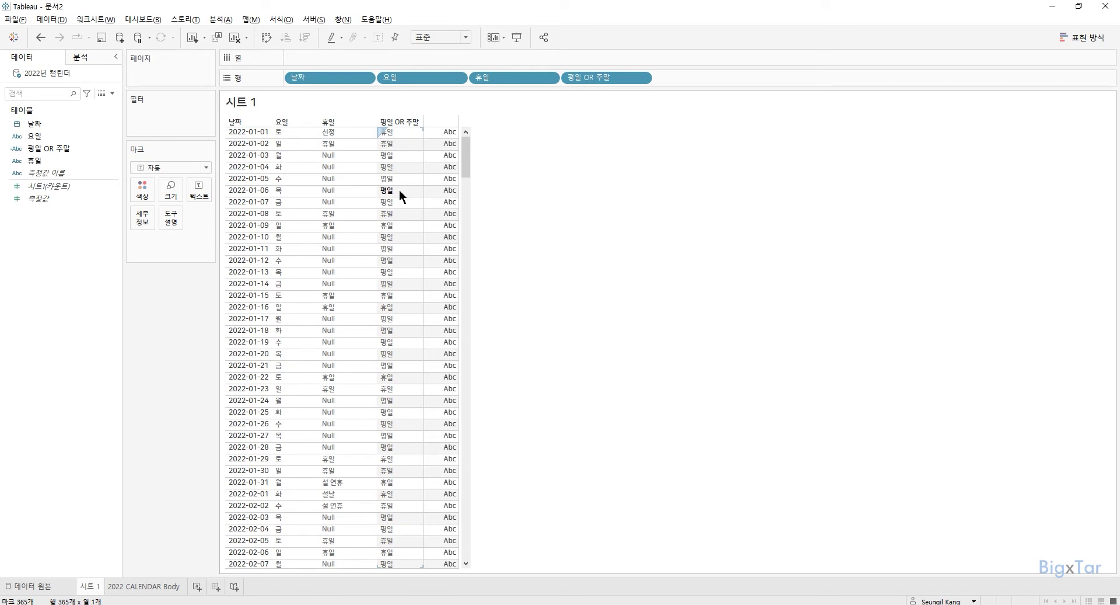
- On the 2022 CALENDAR Body sheet, create a new calculated field named 열 번호
click(167, 585)
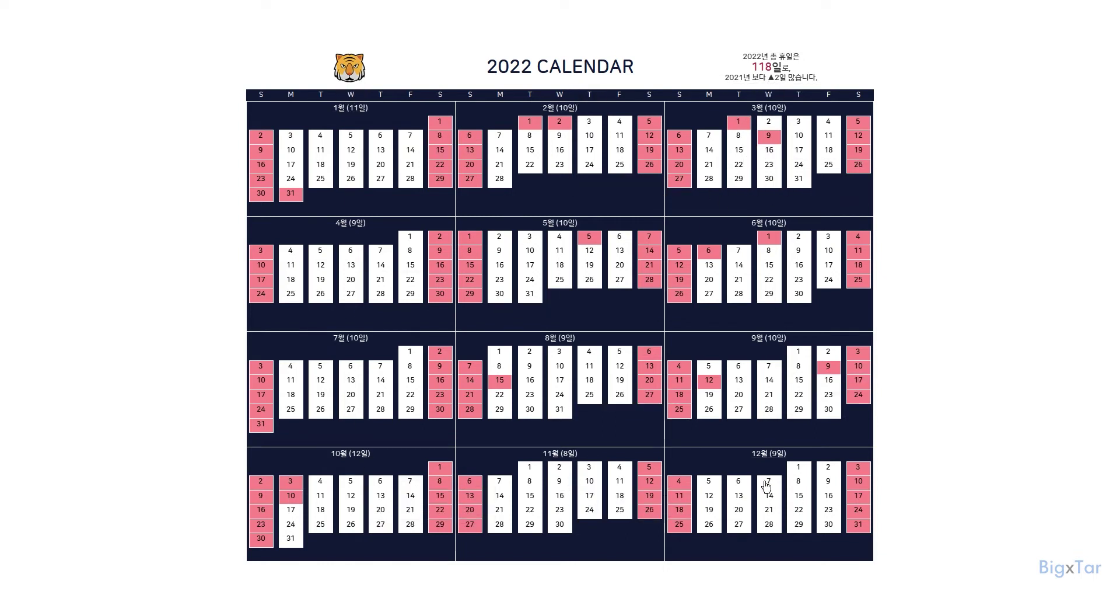
mouse_move(762, 528)
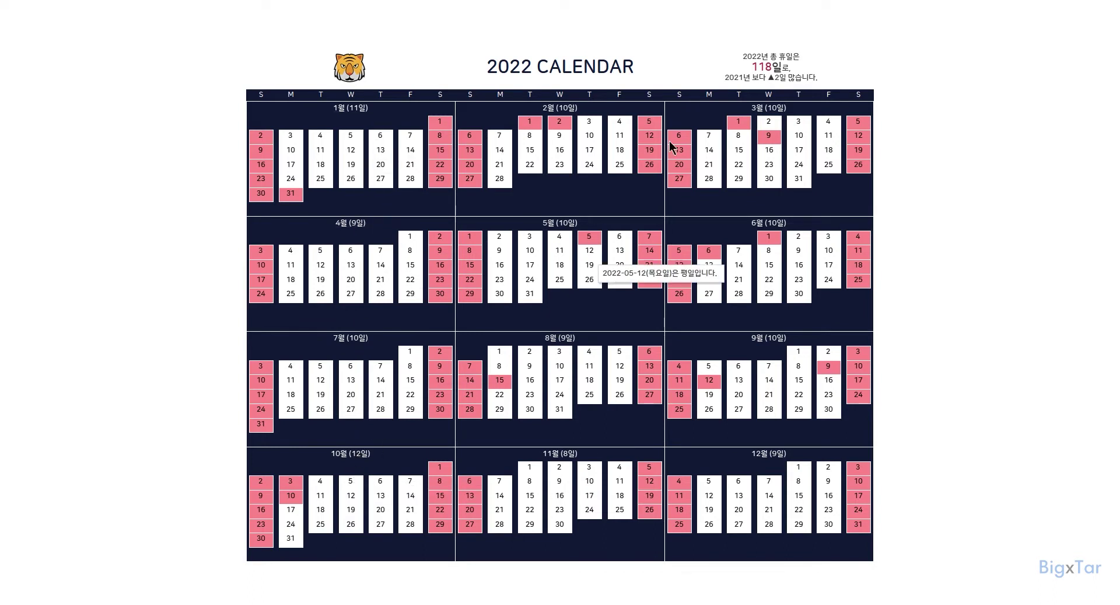
mouse_move(614, 119)
mouse_move(579, 465)
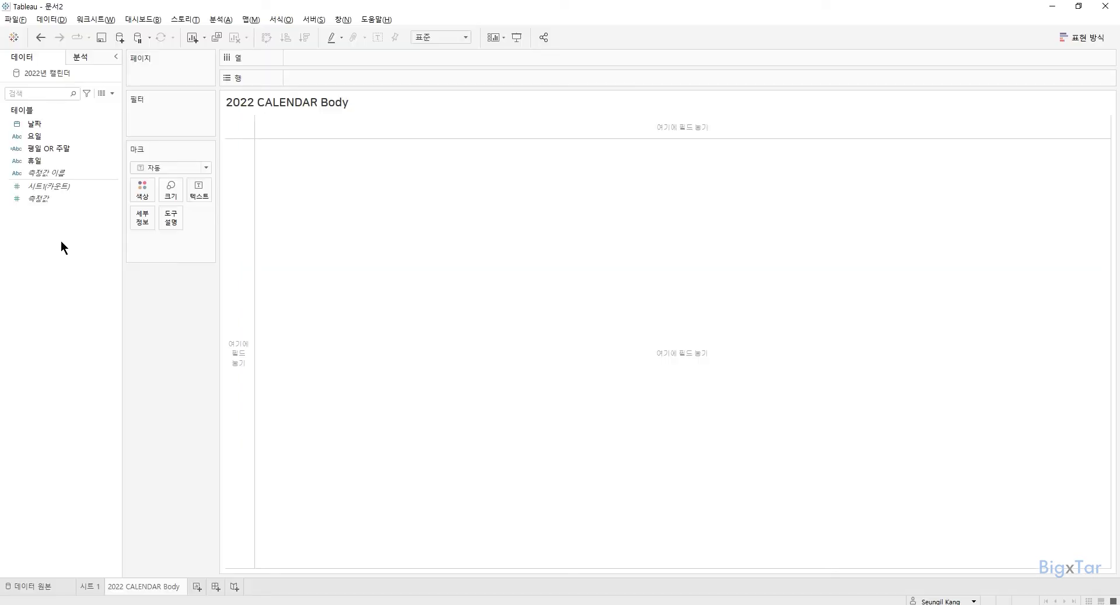
right_click(61, 241)
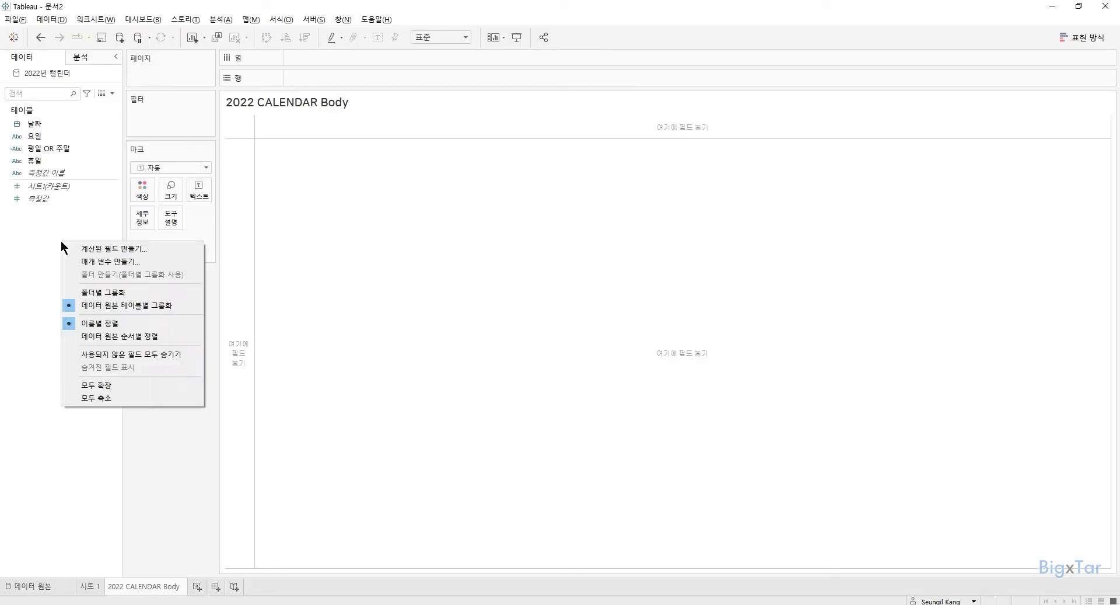
click(86, 250)
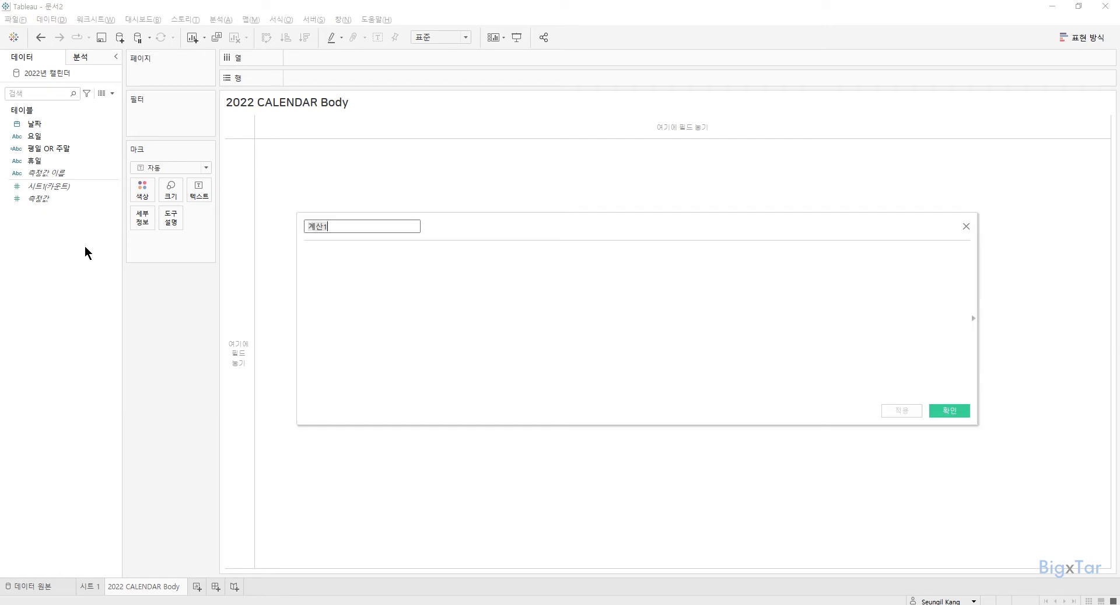
text(열 번호)
click(479, 317)
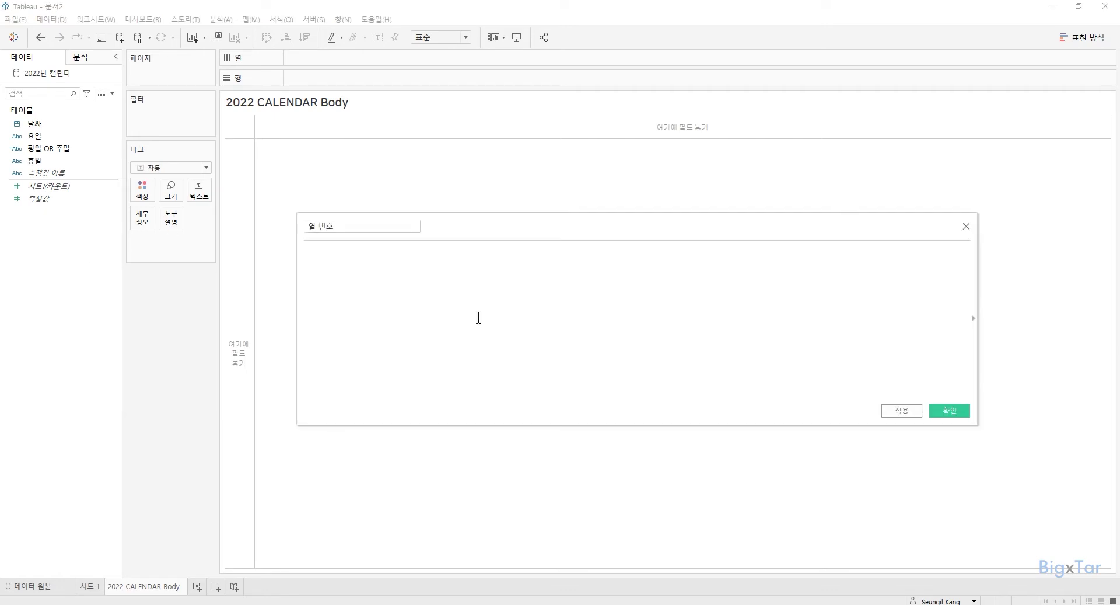
- Begin the formula with CASE MONTH([날짜]) and WHEN/THEN lines mapping months 1, 2 and 3 to 1, 2 and 3
text(CASE )
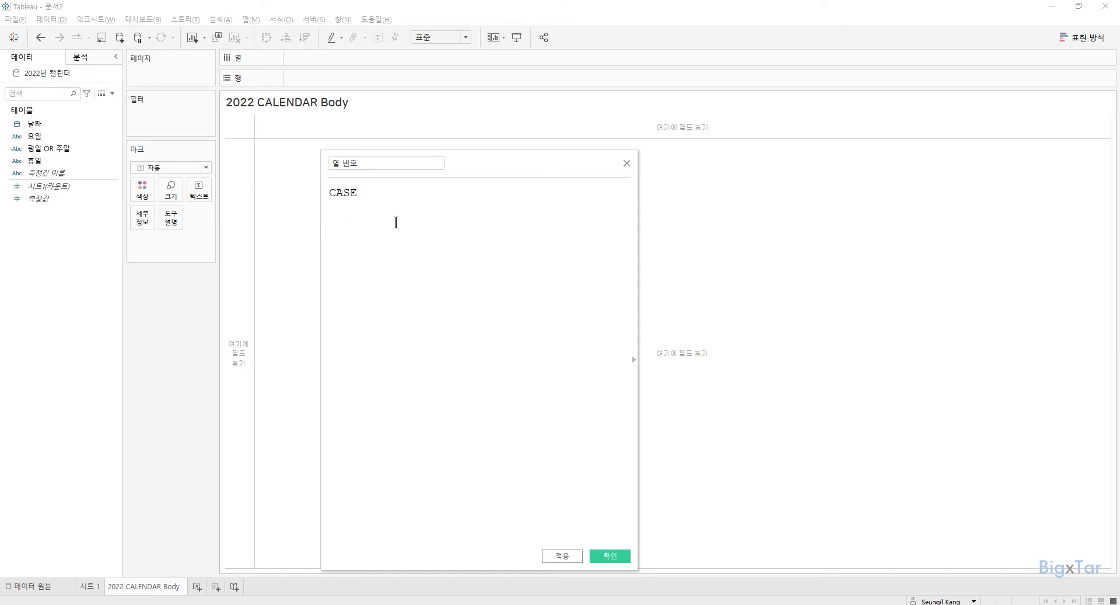
text(MONTH()
text([날짜]) )
text(WHEN 1 T)
text(HEN 1)
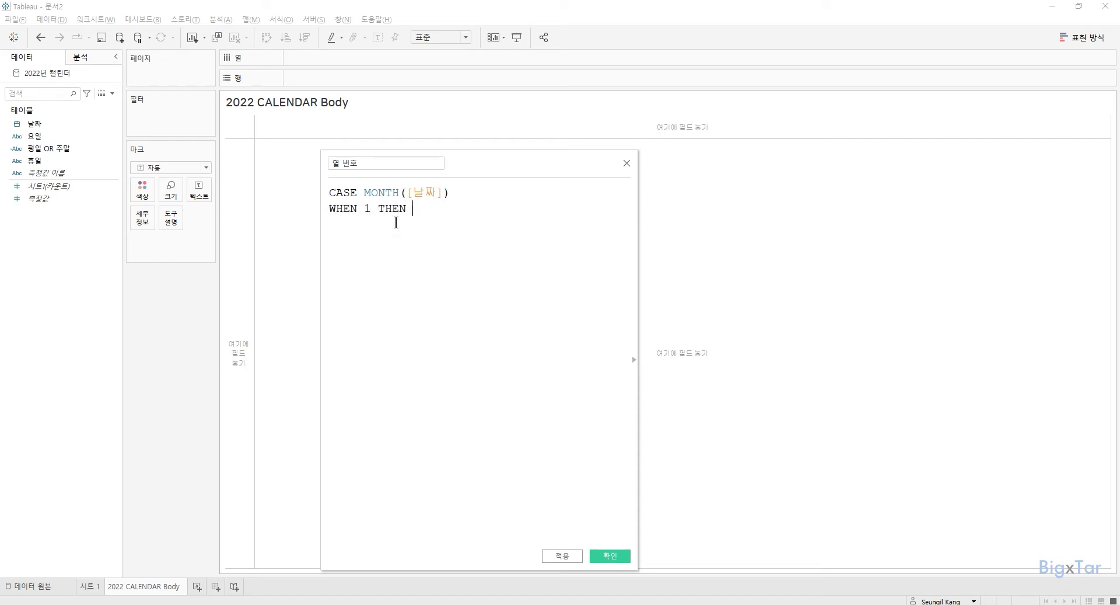
key(Return)
text(WHE)
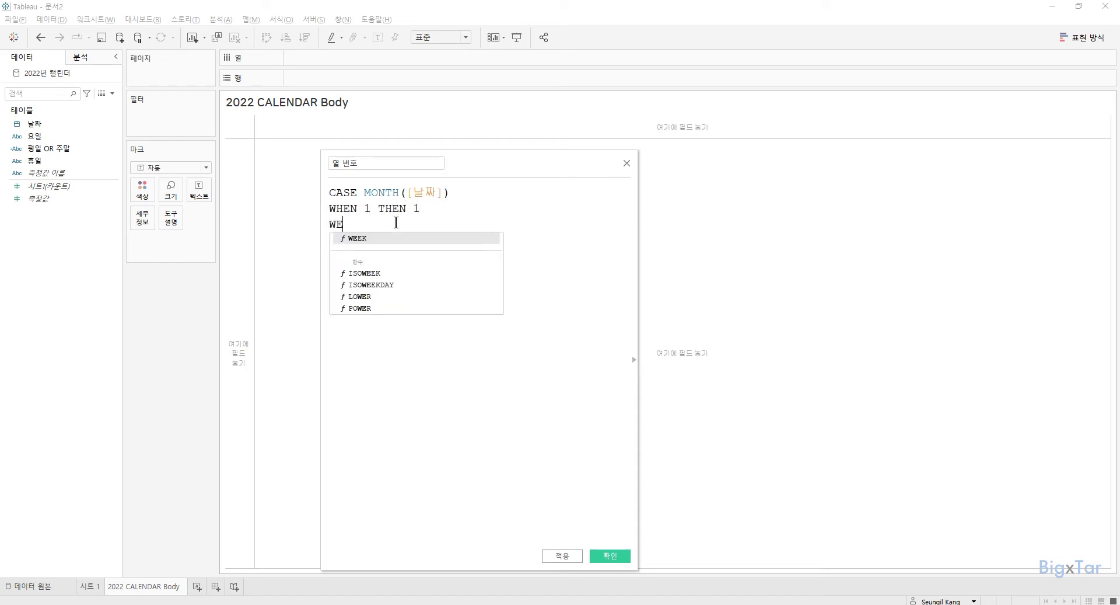
text(N 2 THEN 2)
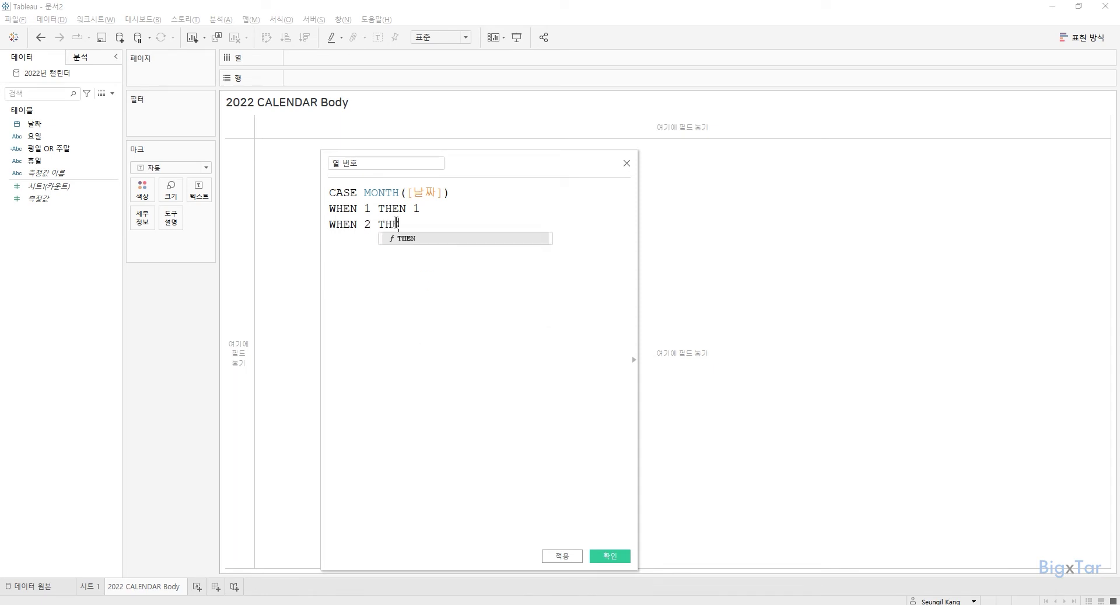
key(Return)
text(WHEN 3 THEN)
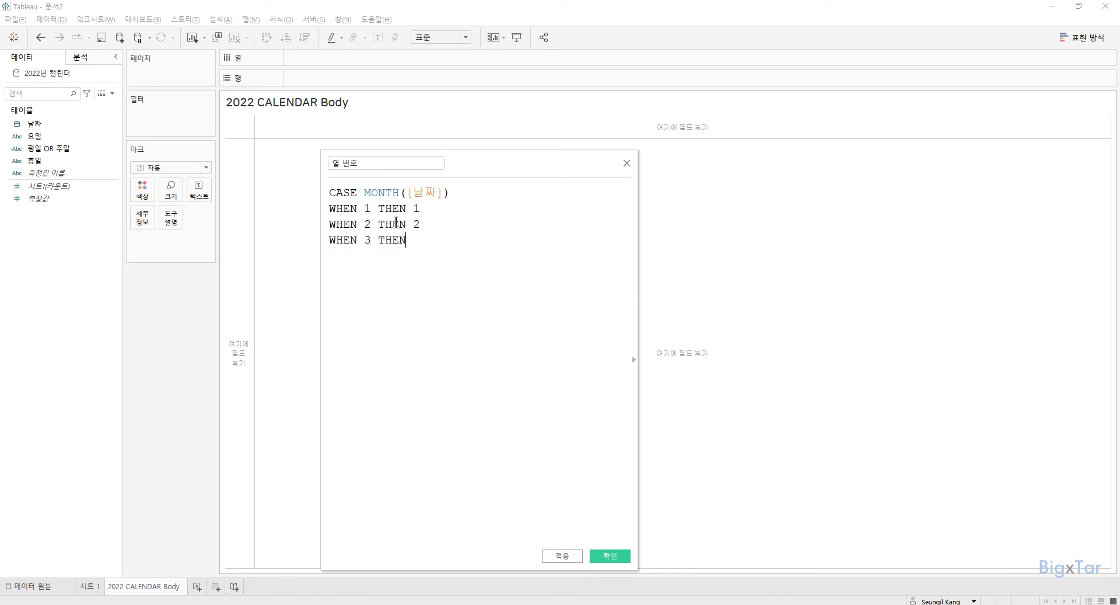
text( 3)
- Add WHEN/THEN lines to the 열 번호 formula mapping months 4, 5 and 6 to 1, 2 and 3
key(Return)
text(WHEN 4 THEN 1)
key(Return)
text(WHEN )
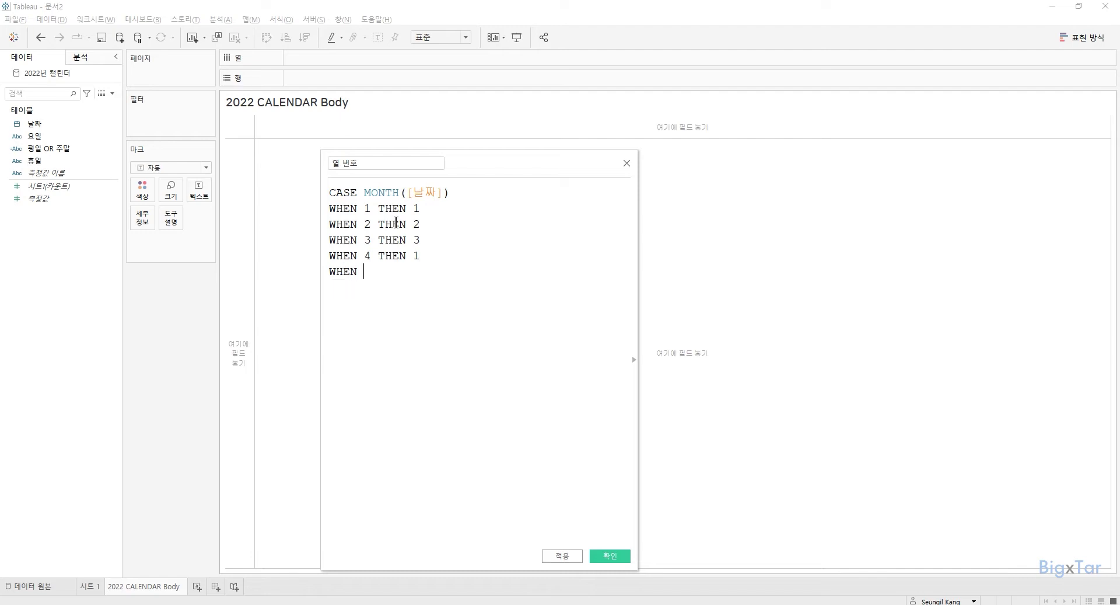
text(5 THEN 2)
key(Return)
text(W)
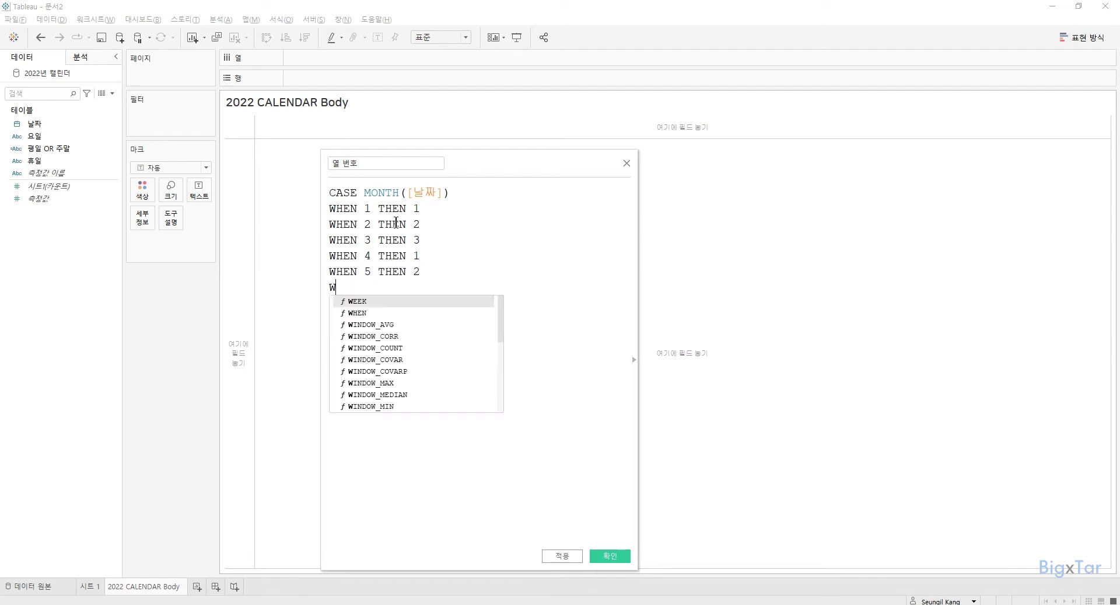
text(HEN 6 THEN 3)
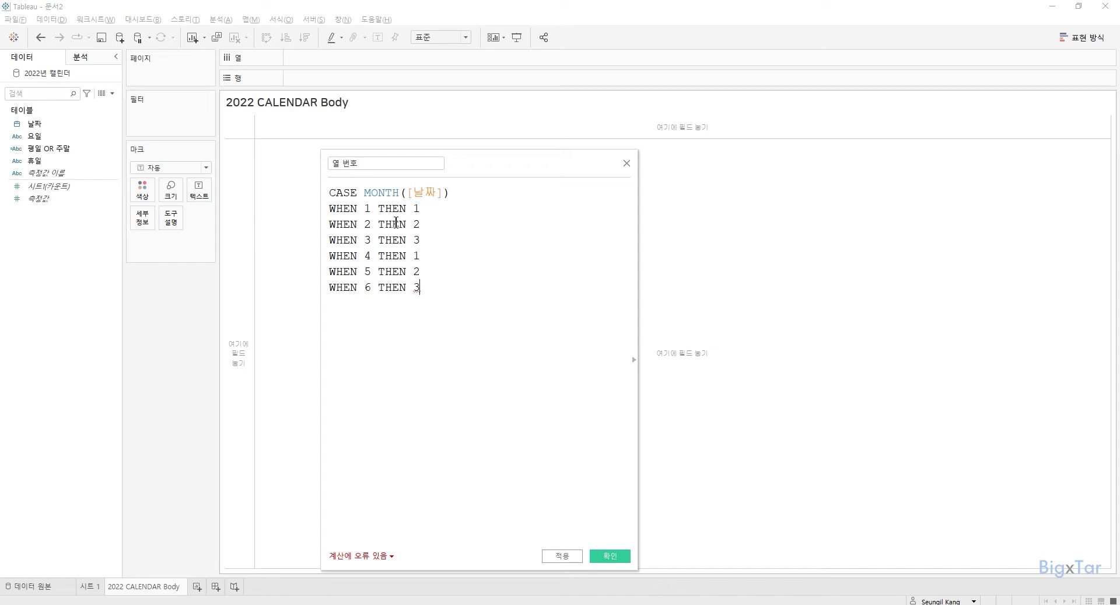
- Add WHEN/THEN lines to the 열 번호 formula mapping months 7, 8 and 9 to 1, 2 and 3
key(Return)
text(WHEN 7 THEN 1)
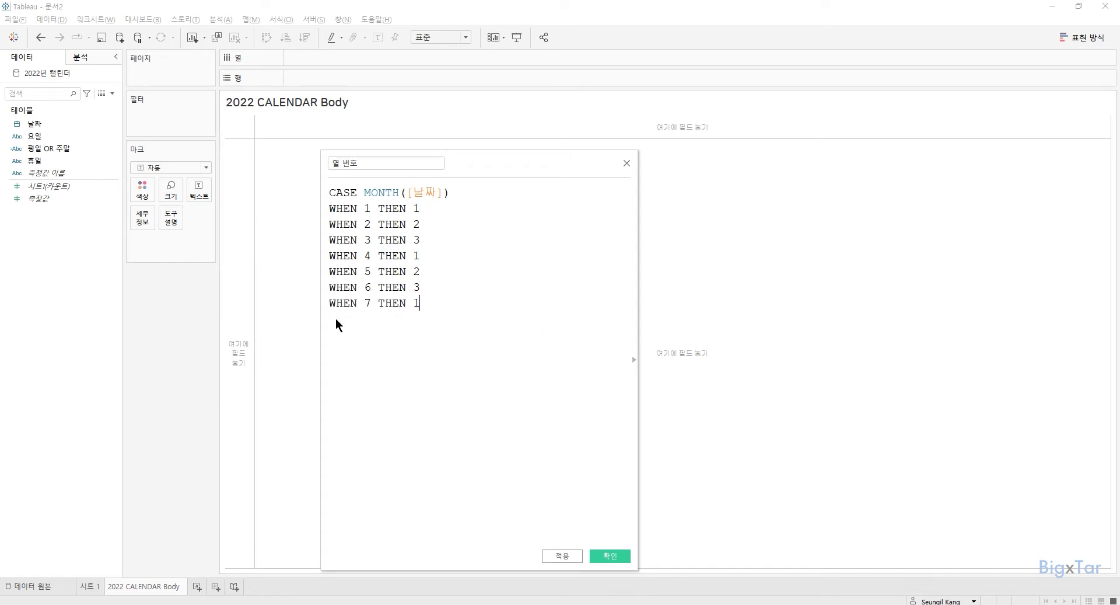
key(Return)
text(WHEN 8 )
text(THEN 2WHT)
text(N)
key(BackSpace)
key(BackSpace)
text(EN 9 THEN 3)
- Add WHEN/THEN lines mapping months 10, 11 and 12 to 1, 2 and 3, and close the CASE formula with END
key(Return)
text(WHEN )
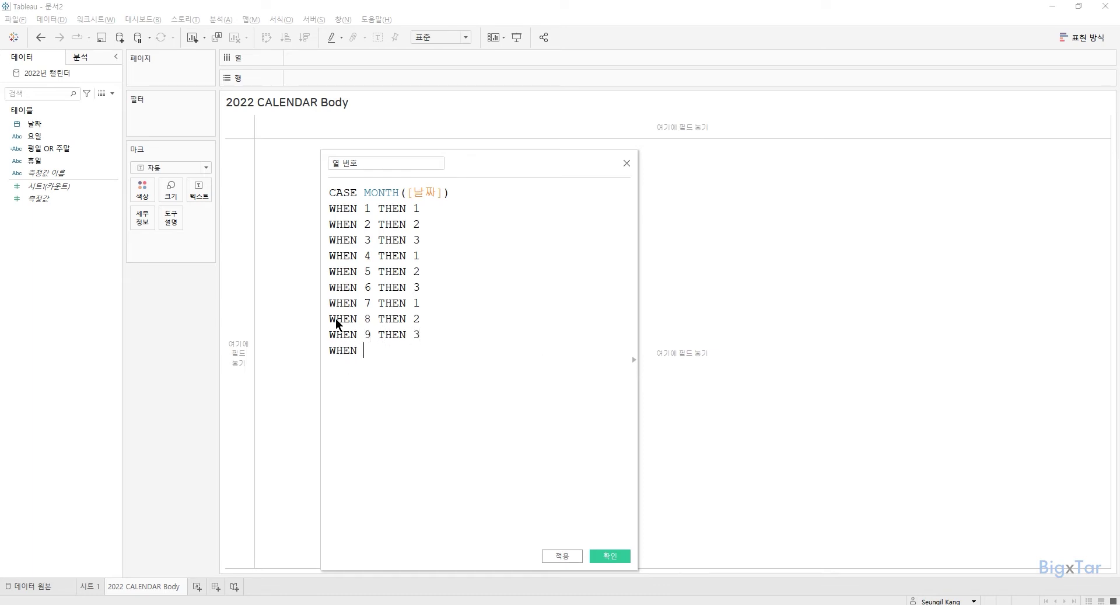
text(10 THEN 1)
key(Return)
text(WHEN 11 THEN )
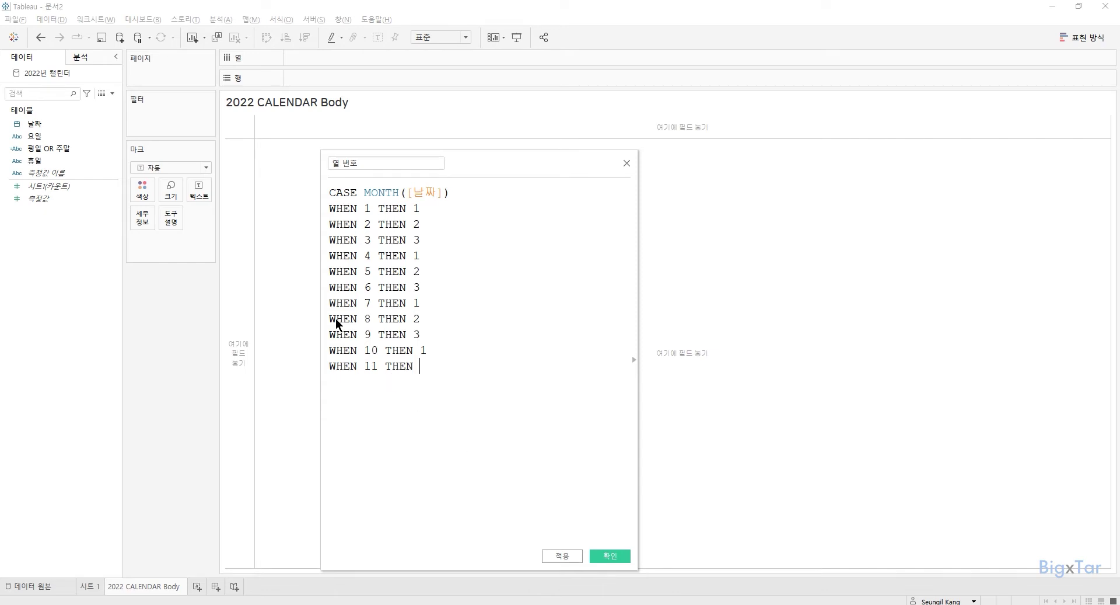
text(2)
key(Return)
text(WHEN )
text(12 THEN)
text( 3 )
text(END)
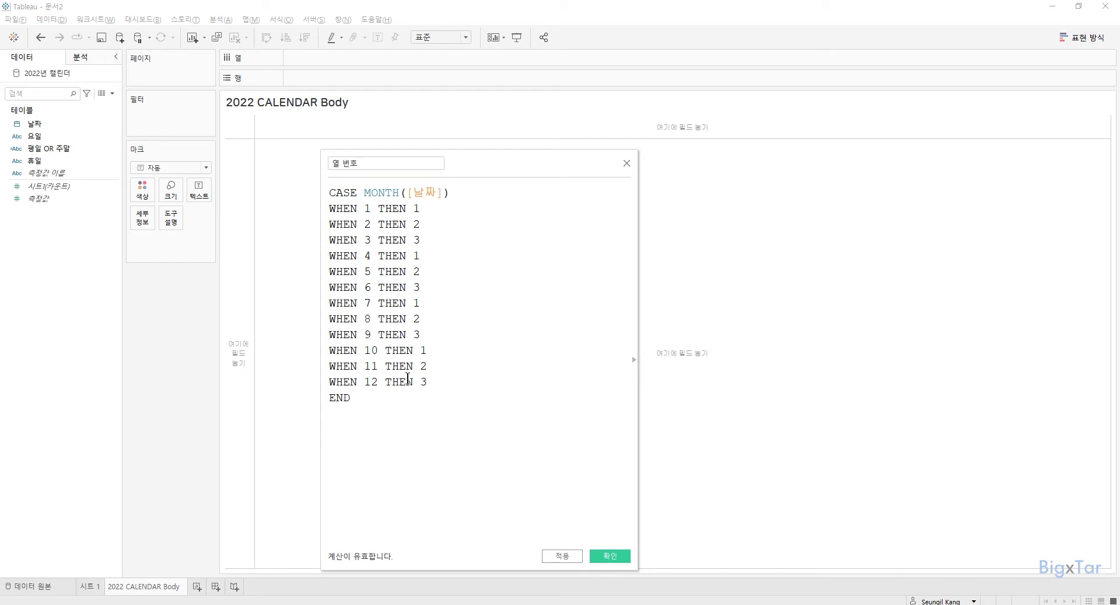
- Save the 열 번호 calculation and place the field on columns as a discrete dimension
click(610, 555)
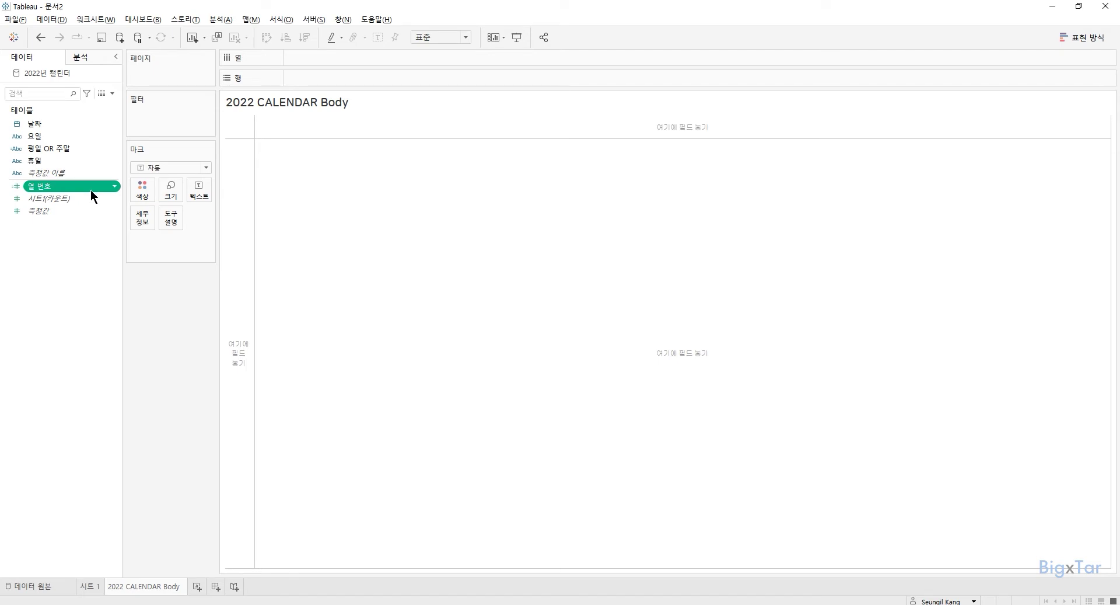
drag(89, 190, 307, 62)
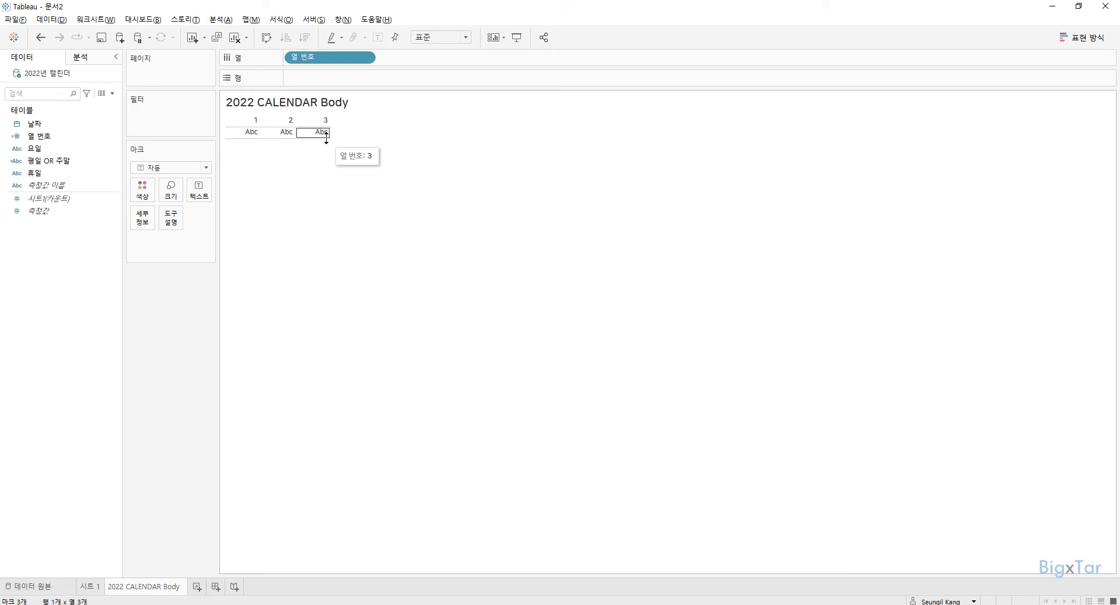
- Add the 날짜 field to rows as discrete 분기(날짜)
click(41, 122)
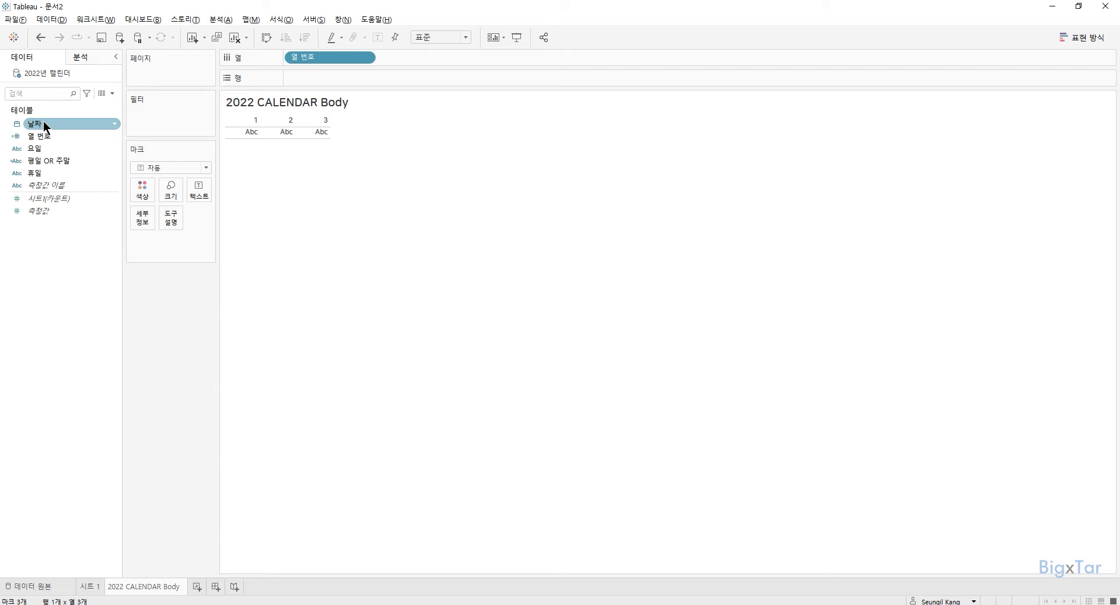
drag(79, 133, 355, 79)
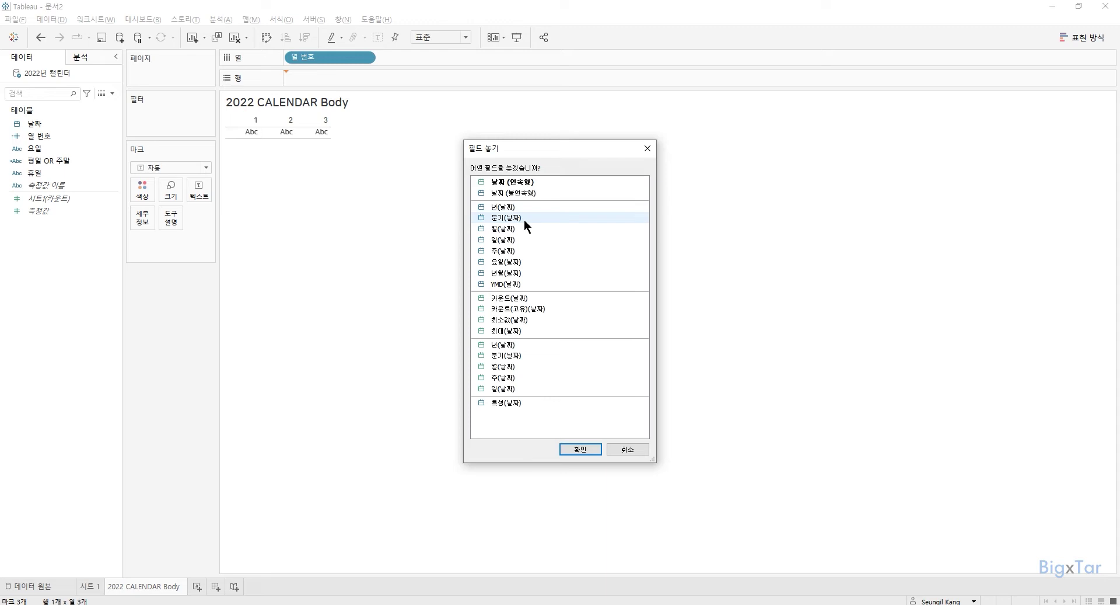
double_click(524, 220)
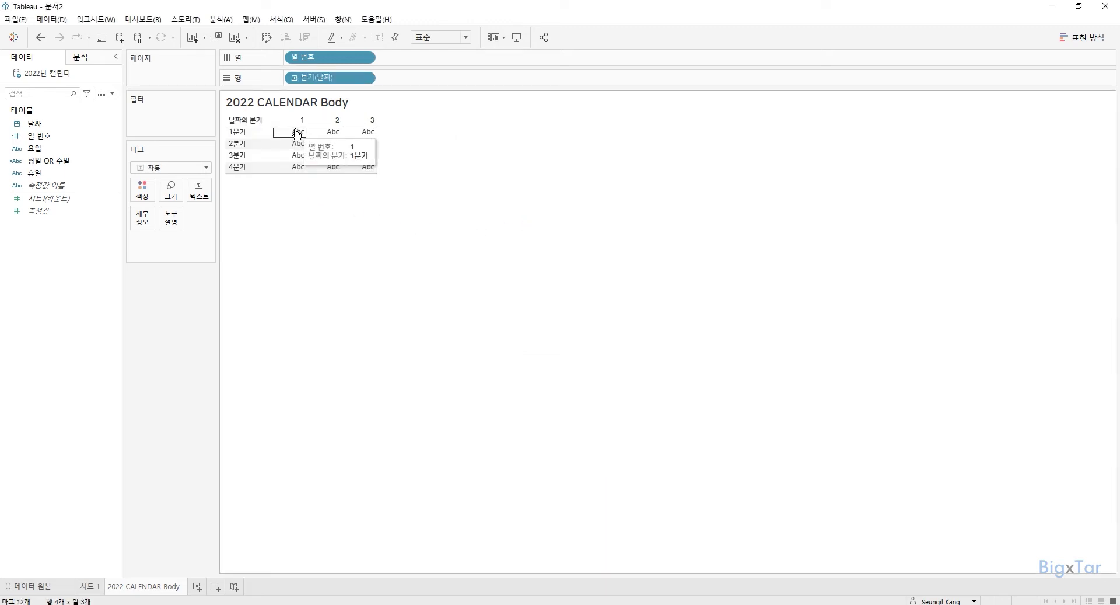
mouse_move(368, 135)
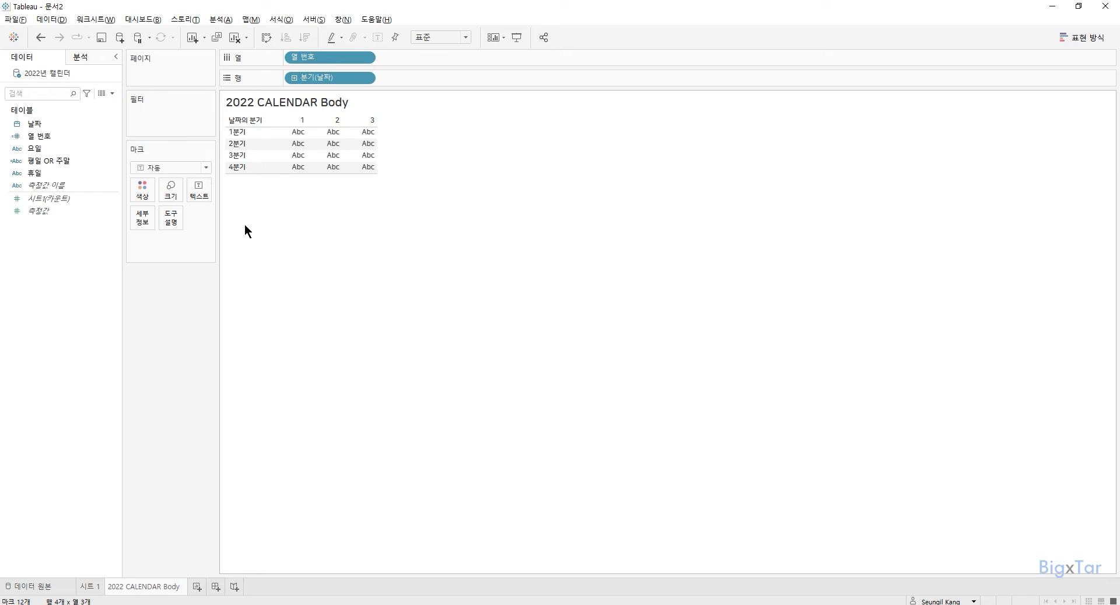
- Create a new calculated field named 주 번호
right_click(59, 259)
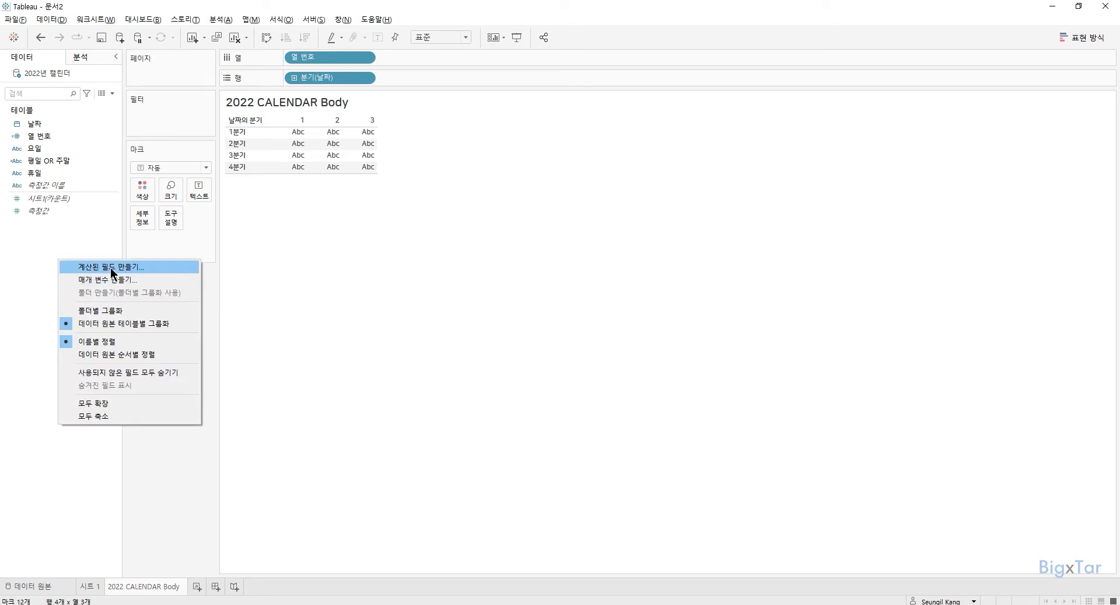
click(112, 271)
text(주별)
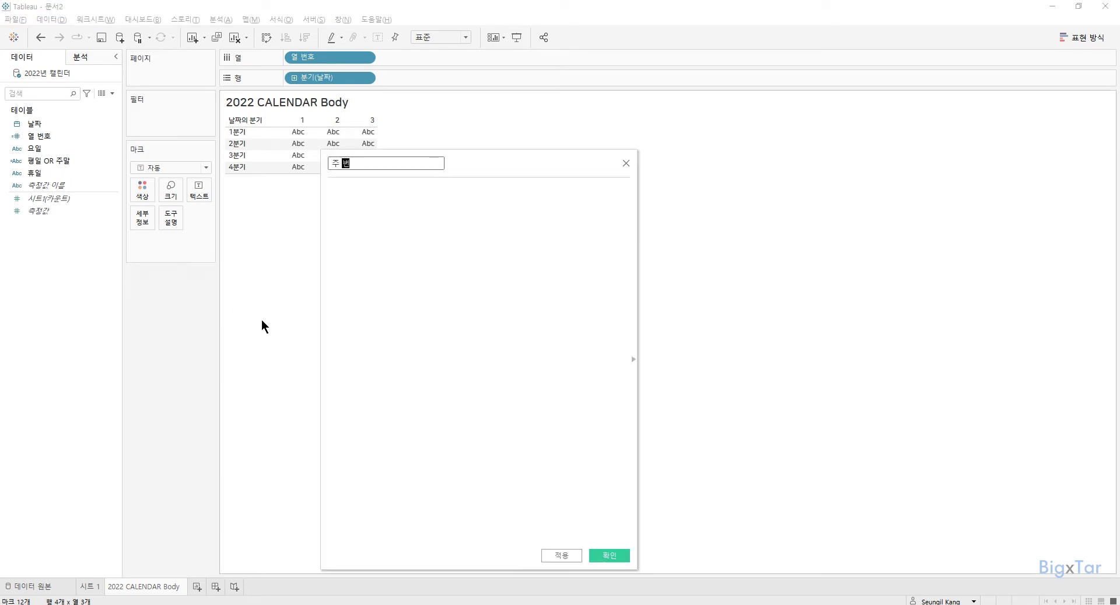
text(호)
key(Tab)
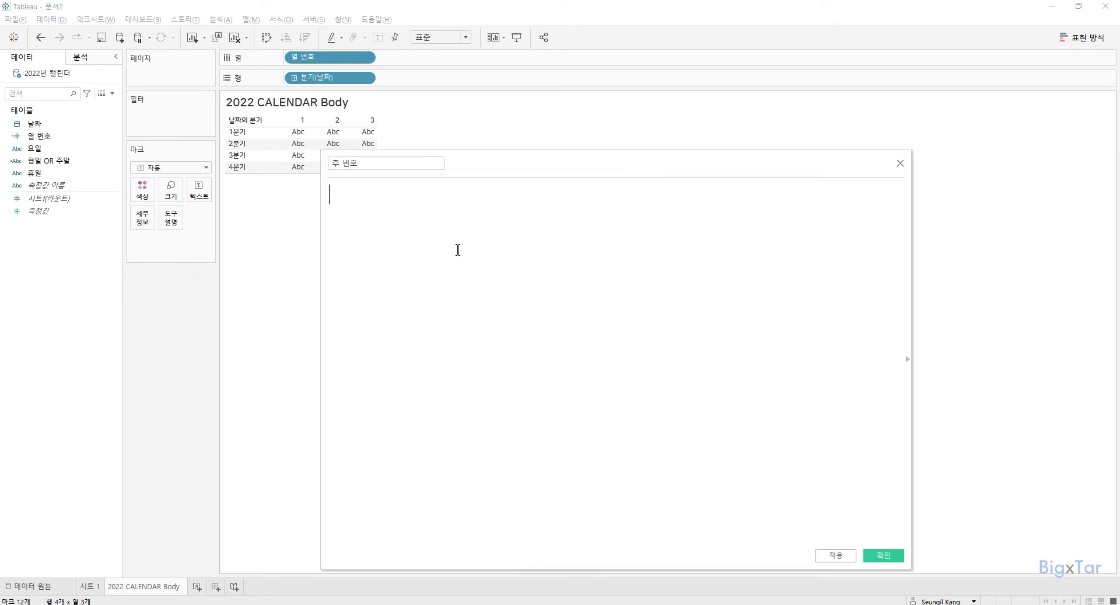
- Begin the 주 번호 formula with DATEPART('week',[날짜])
text(DATE)
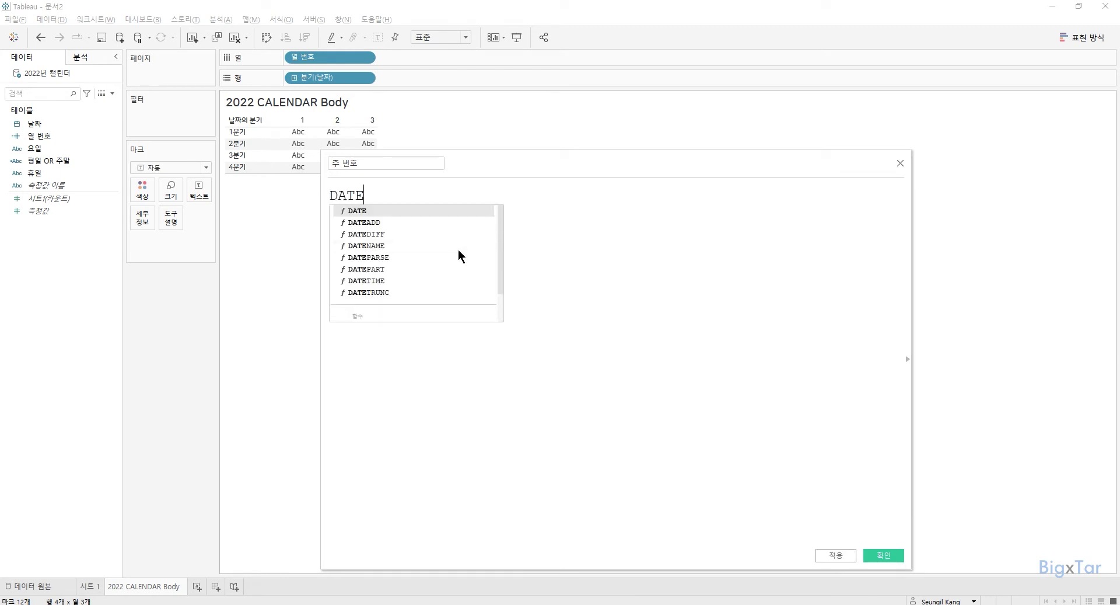
text(PART('')
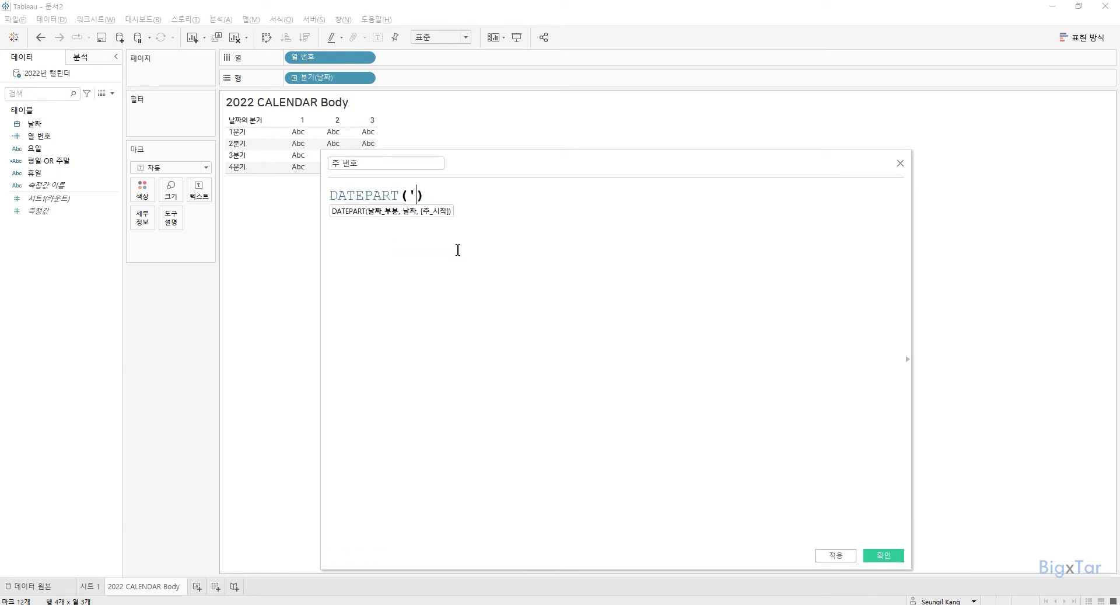
key(Left)
text(ㅈㄷ)
key(BackSpace)
key(BackSpace)
text(week)
key(Right)
text(,)
drag(35, 124, 619, 215)
click(586, 204)
- Extend the 주 번호 formula by subtracting a second DATEPART function with 'week' as its date part
text(-)
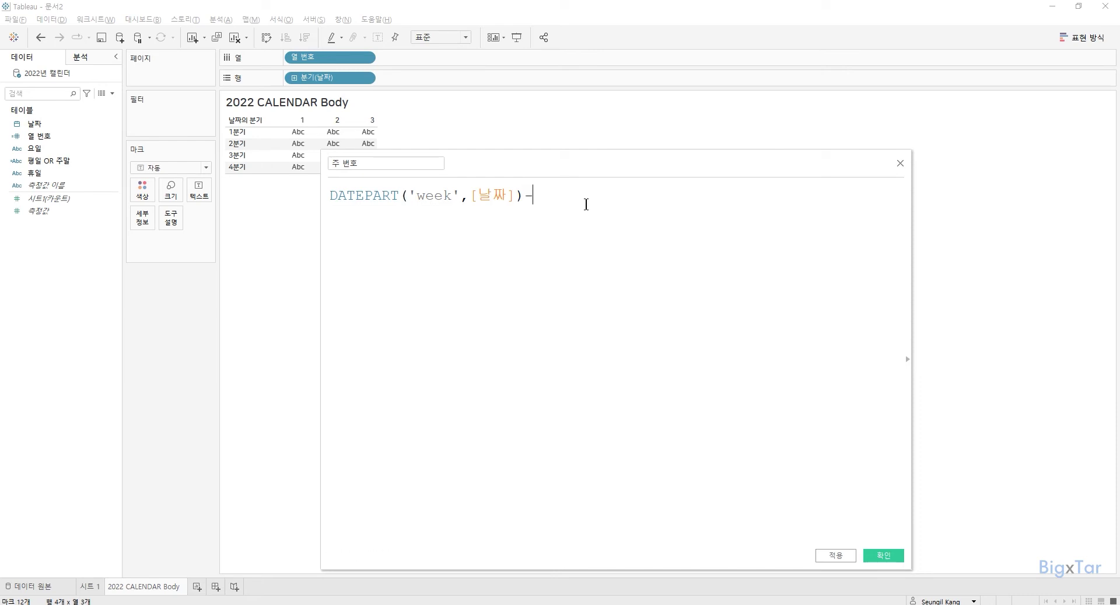
text(dat)
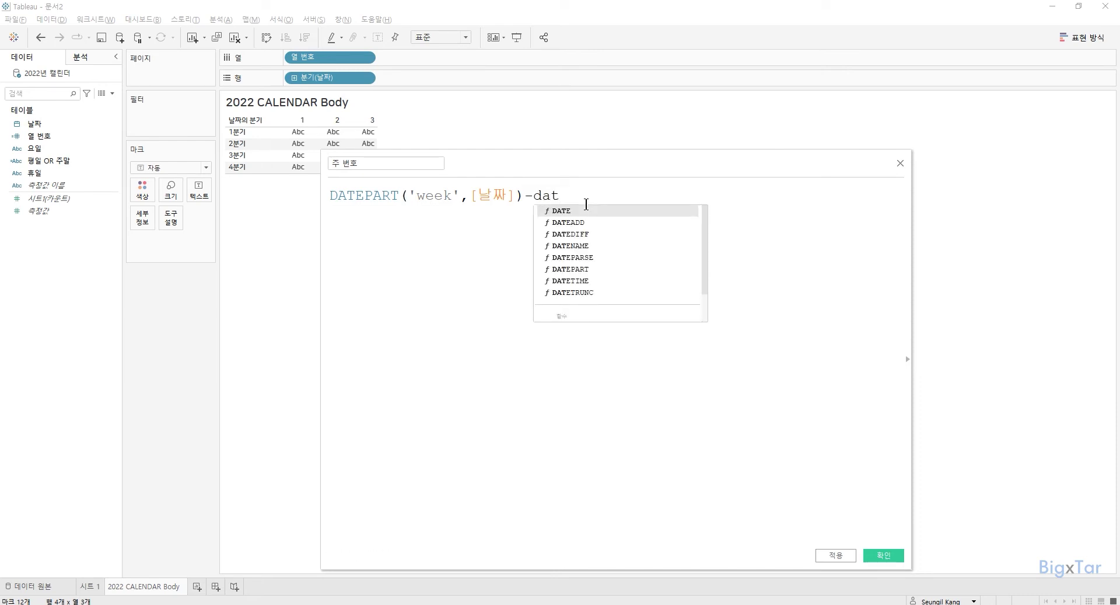
key(Down)
key(Down)
key(Down)
key(Down)
key(Down)
key(Return)
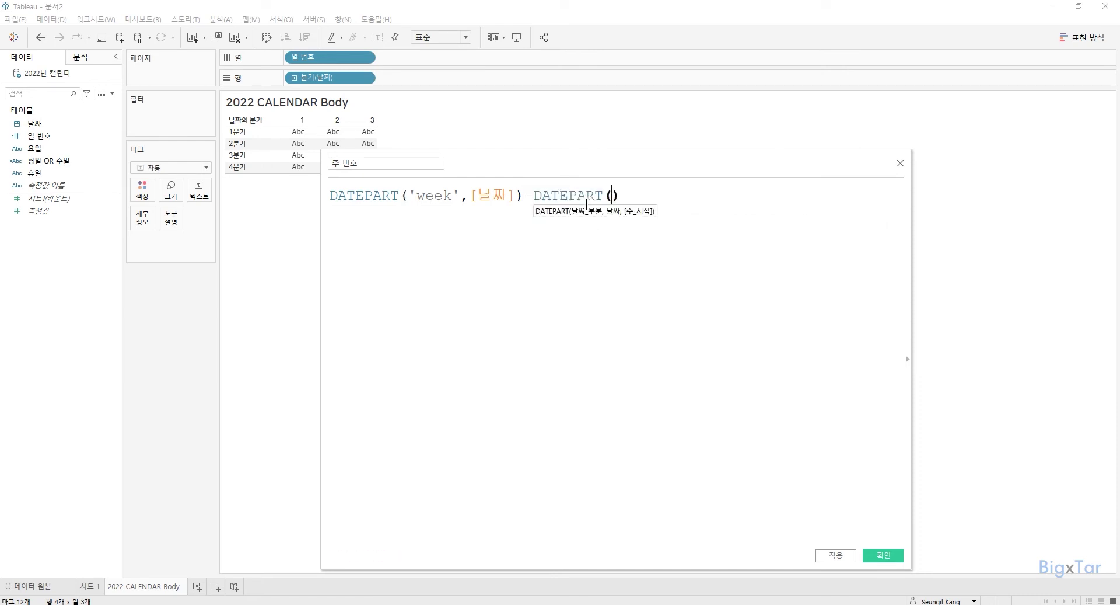
text('w)
key(BackSpace)
text(week',)
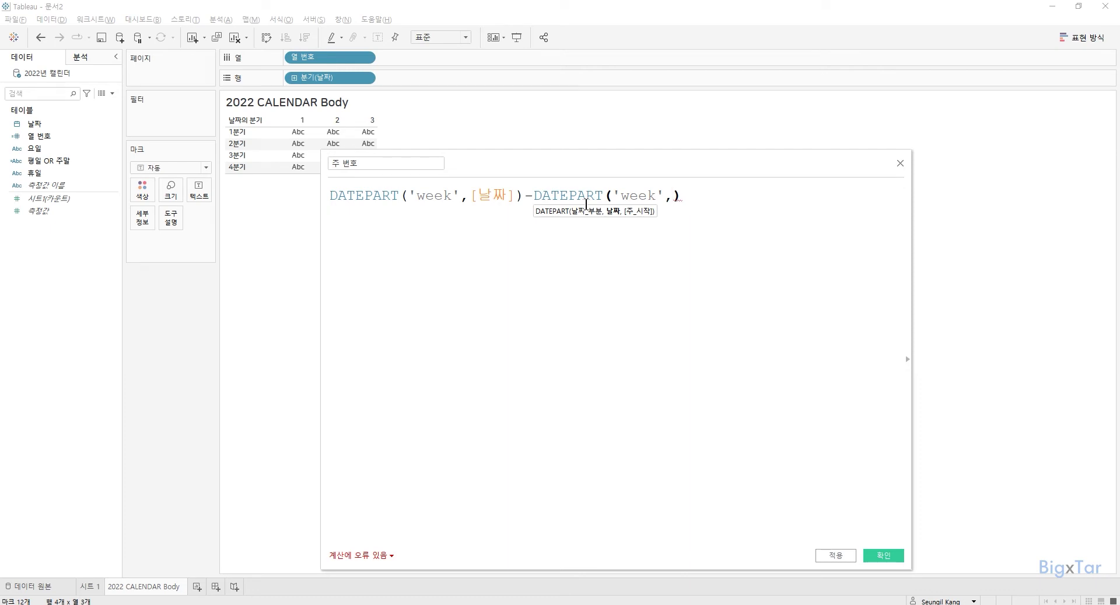
- Use DATETRUNC('month',[날짜]) as the date argument of the second DATEPART
text(datetr)
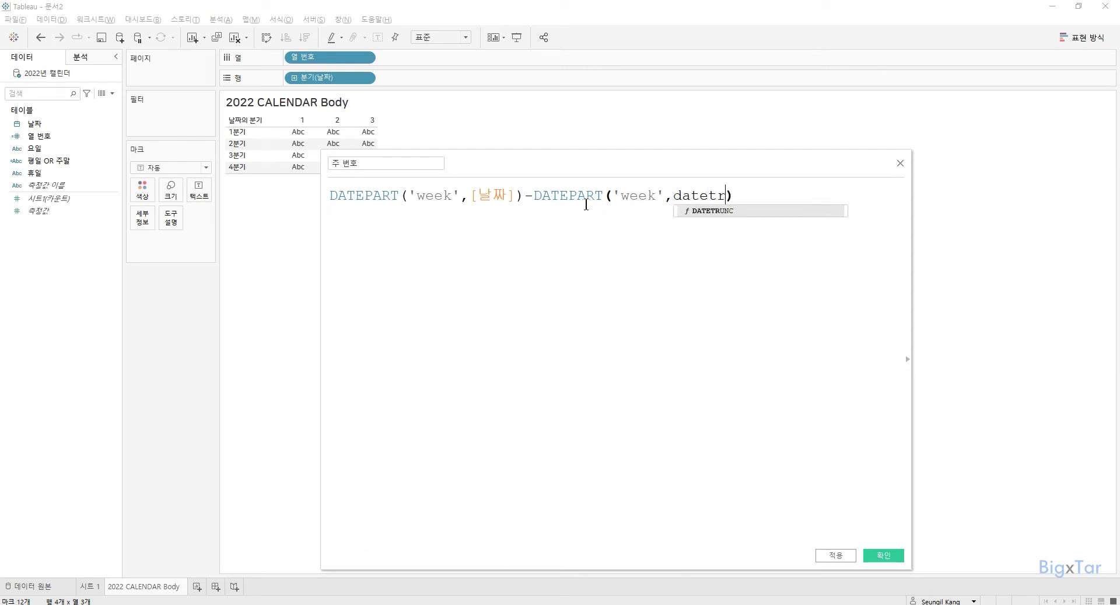
key(Return)
text('M)
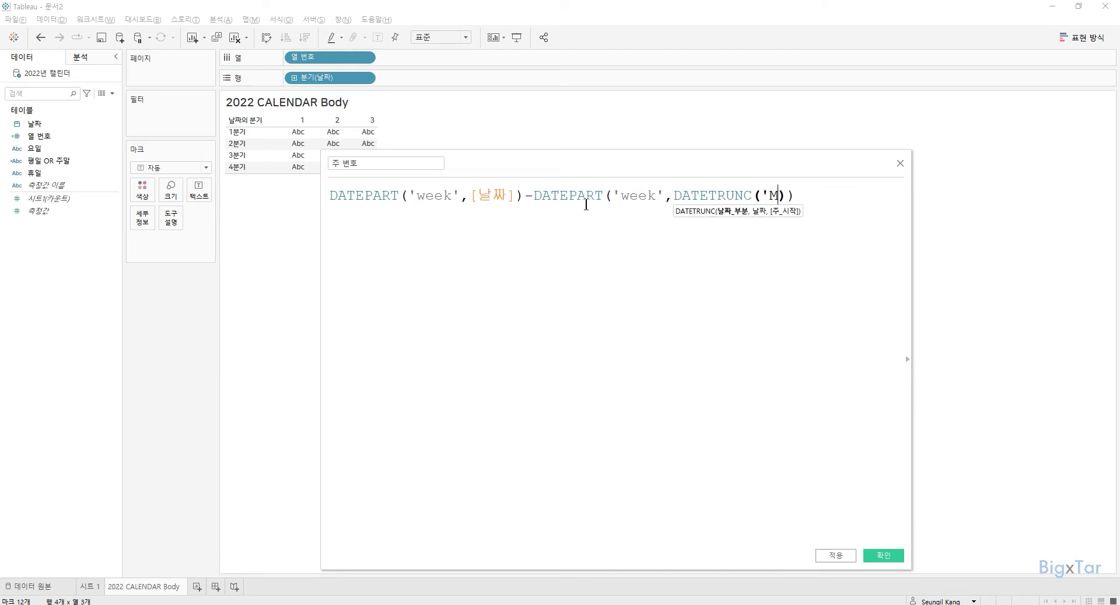
key(BackSpace)
text(month',날)
key(Return)
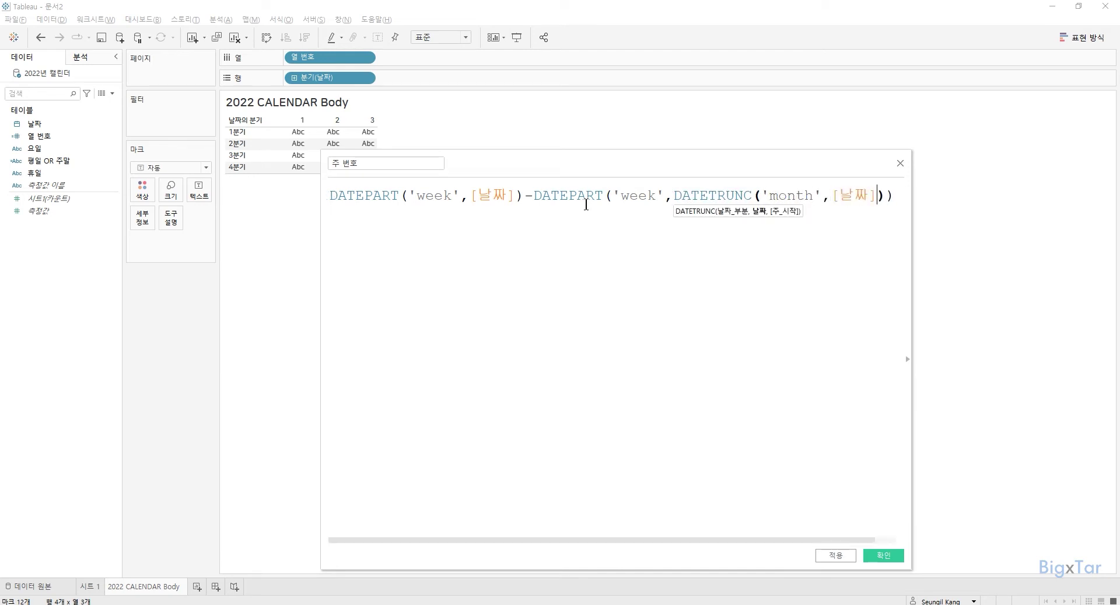
- Below the formula, add the comment "// DATEPART 날짜를 정수로 변환"
click(900, 195)
key(Return)
key(Return)
text(// DATEPART)
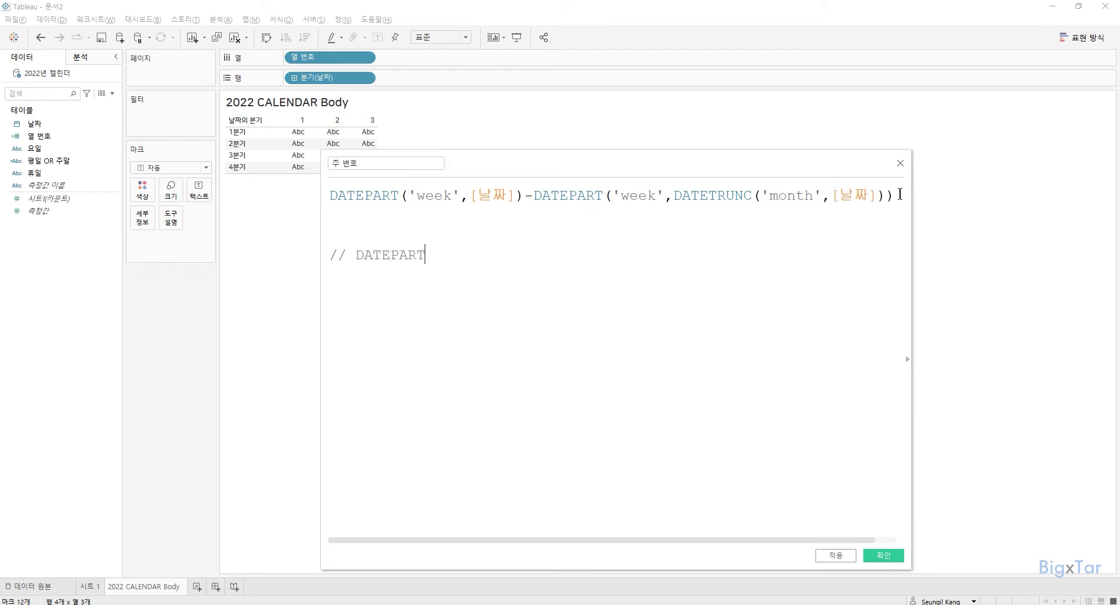
text( 날짜를 정수로 변환)
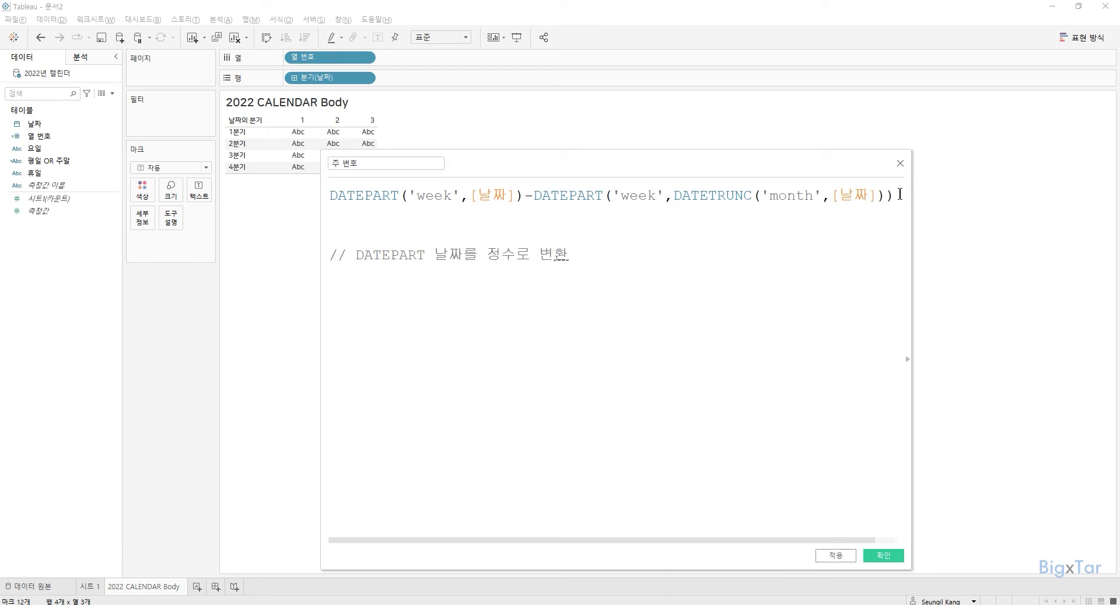
- Add the comment "// DATETRUNC 날짜를 날짜 부분 기준으로 ROLL UP 날짜 함수" and save the 주 번호 field
key(Return)
text(// DATETRUNC 날짜를 )
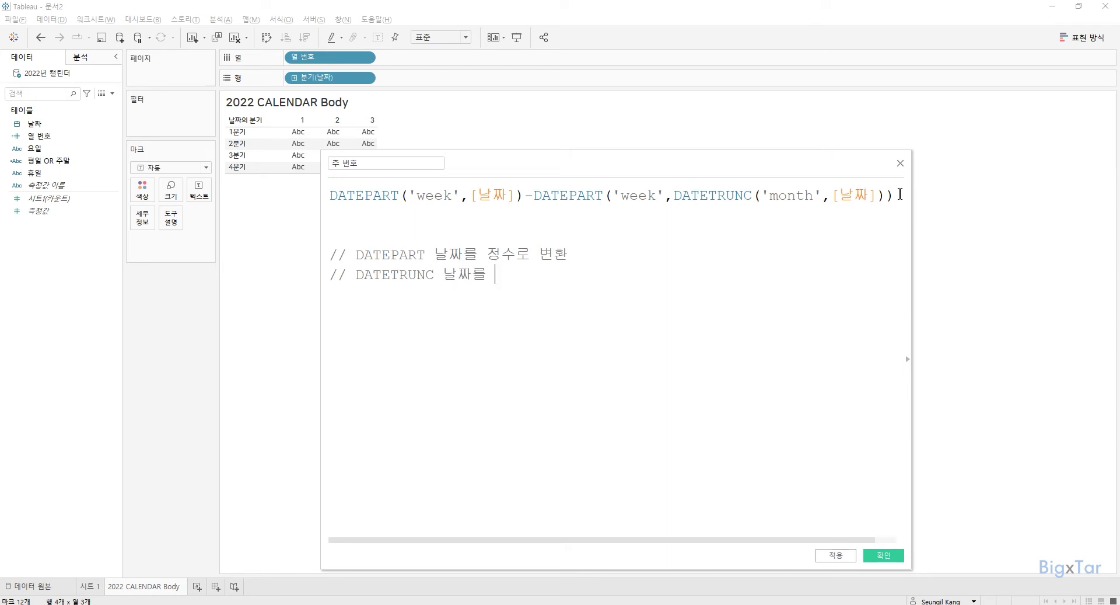
text(날짜 부분 기준으로 RO)
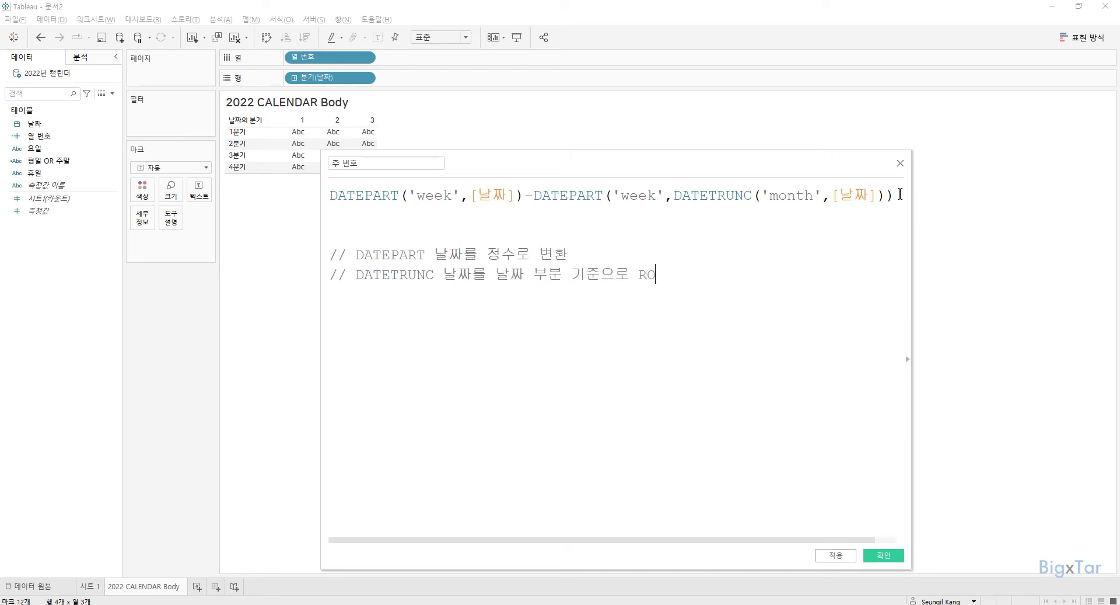
text(LL UP 날짜 함수)
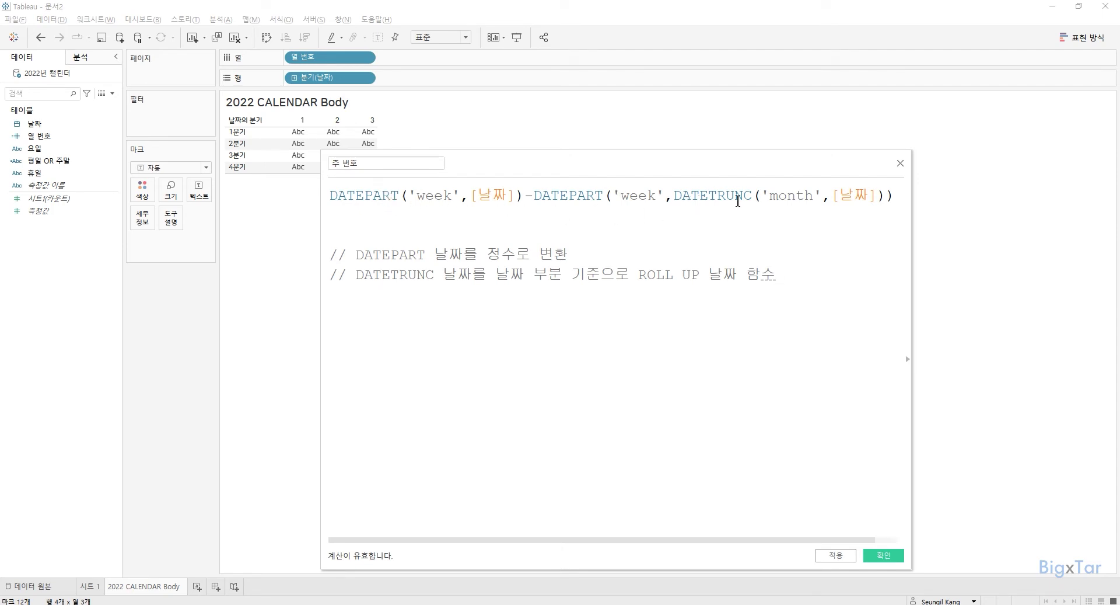
click(884, 556)
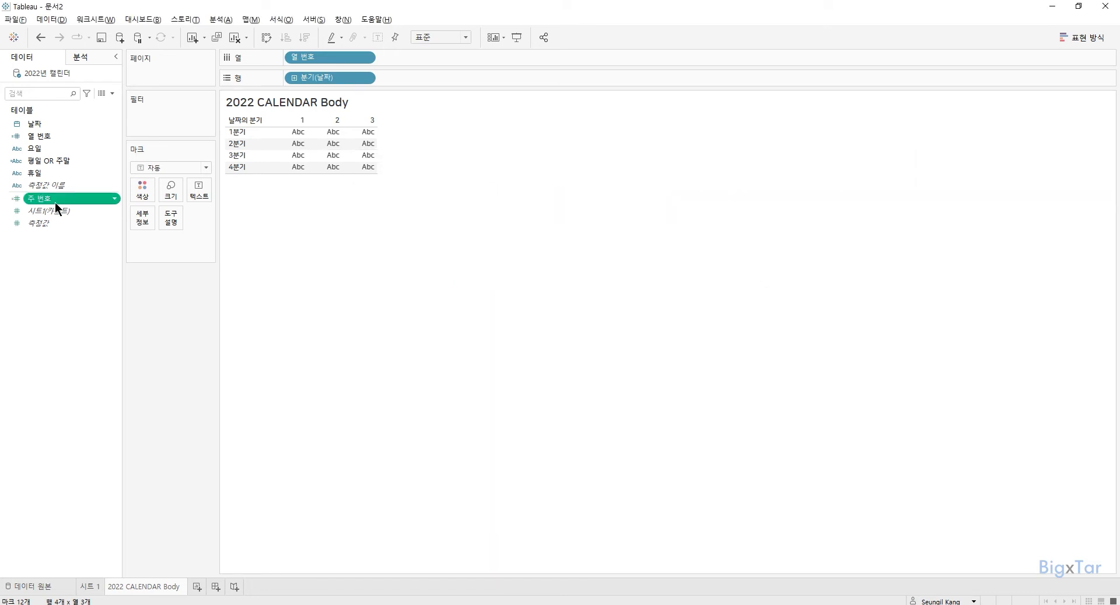
- Add 주 번호 to rows after 분기(날짜) as a dimension and hide its header
drag(55, 199, 57, 167)
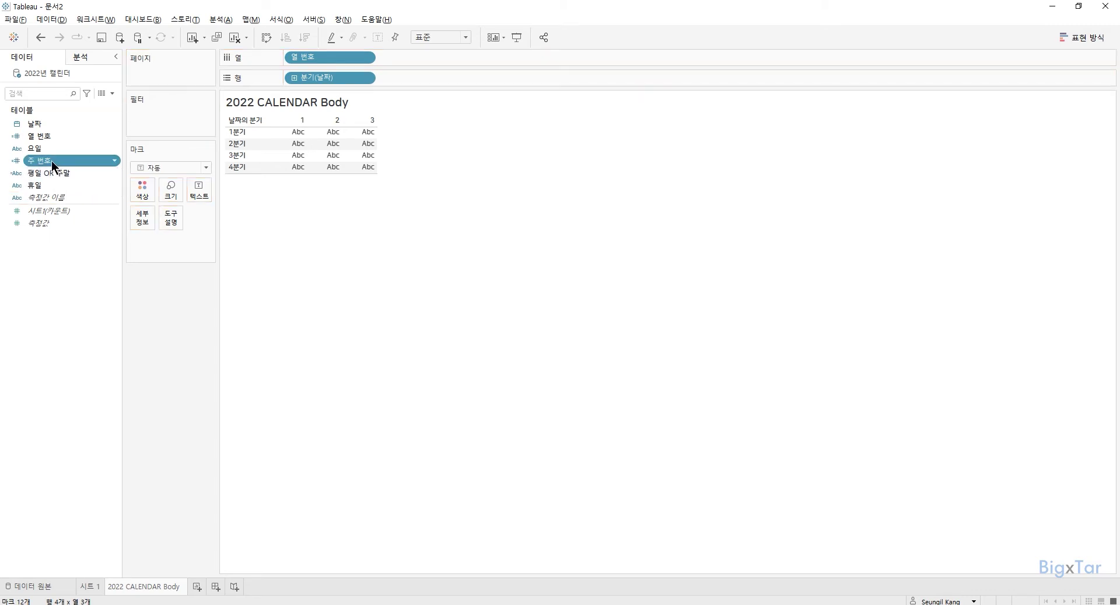
drag(51, 160, 422, 83)
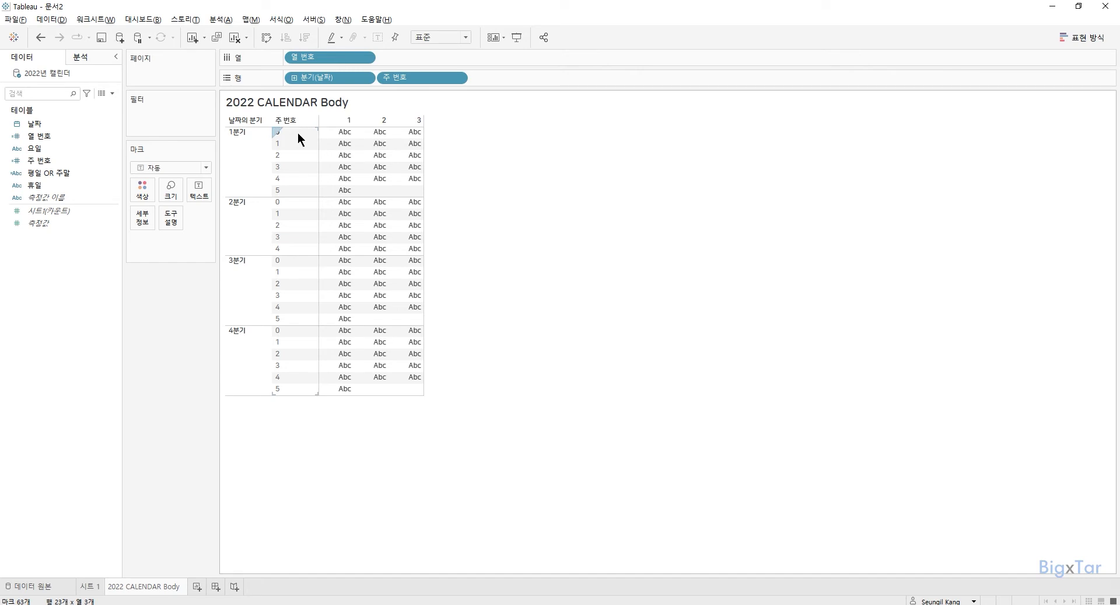
click(459, 78)
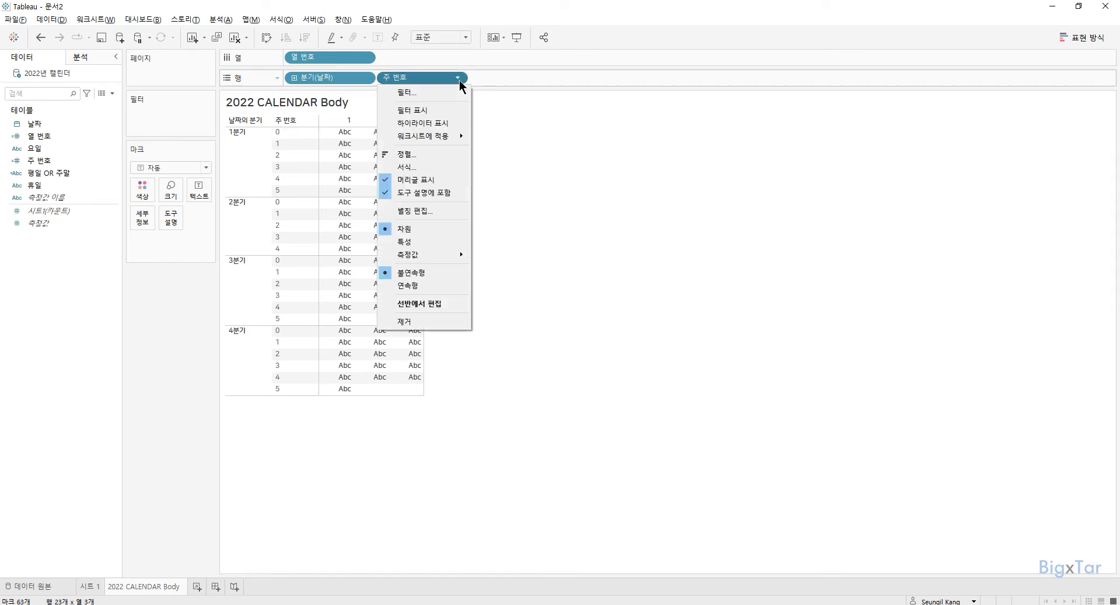
click(442, 180)
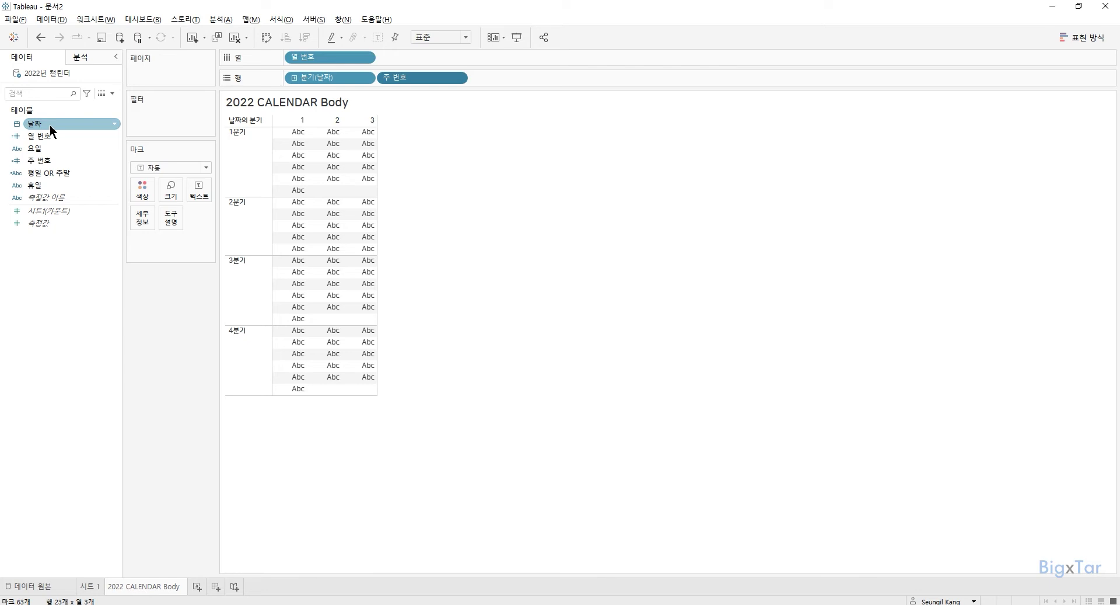
- Add the 날짜 field to columns after 열 번호 as discrete 요일(날짜)
drag(51, 130, 457, 54)
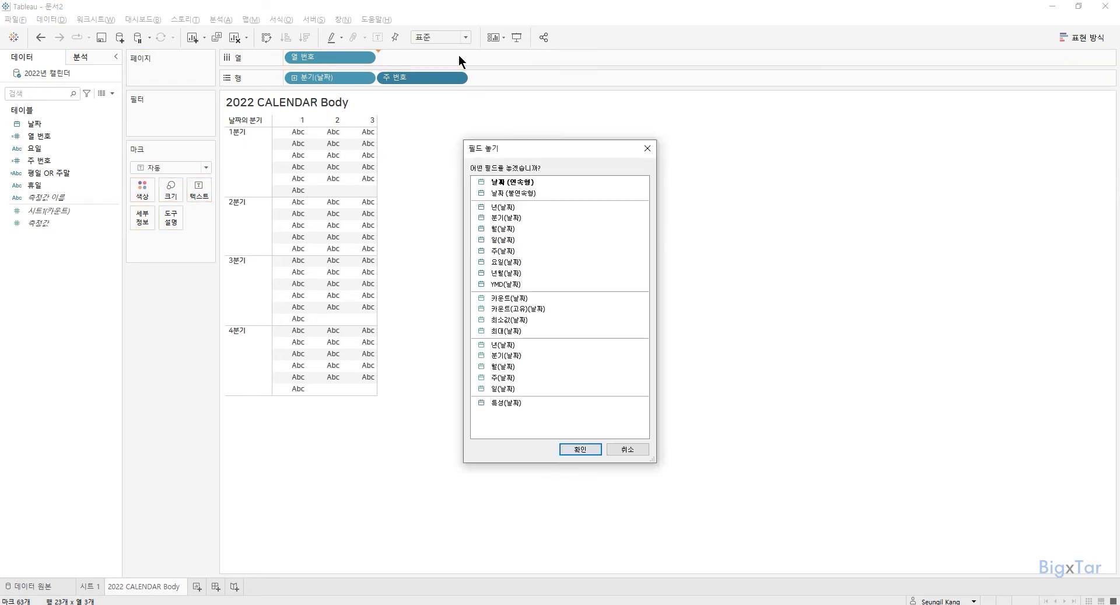
double_click(510, 262)
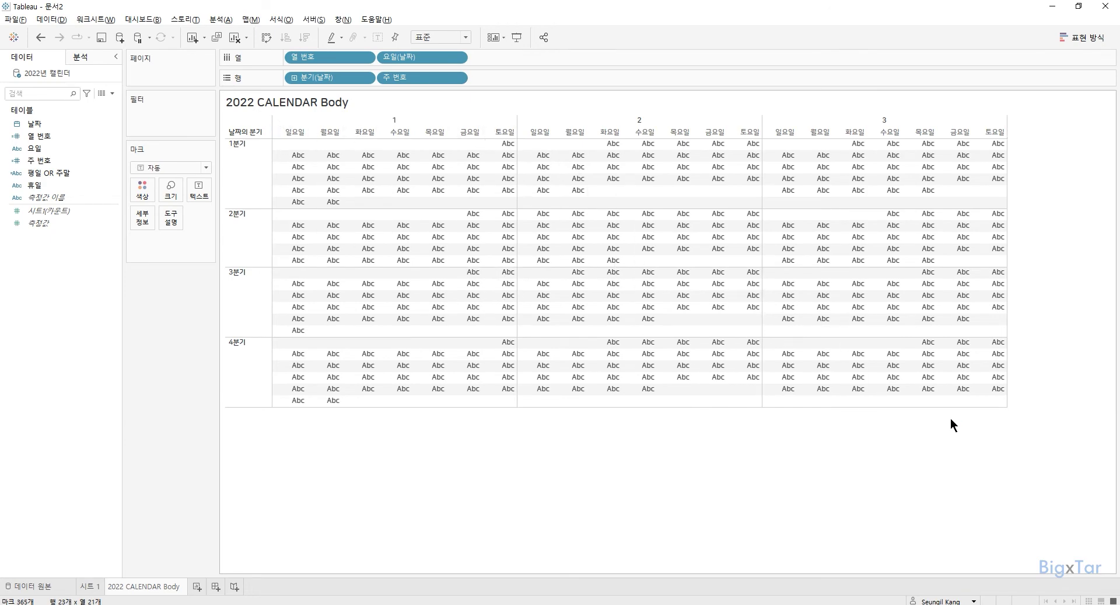
click(50, 586)
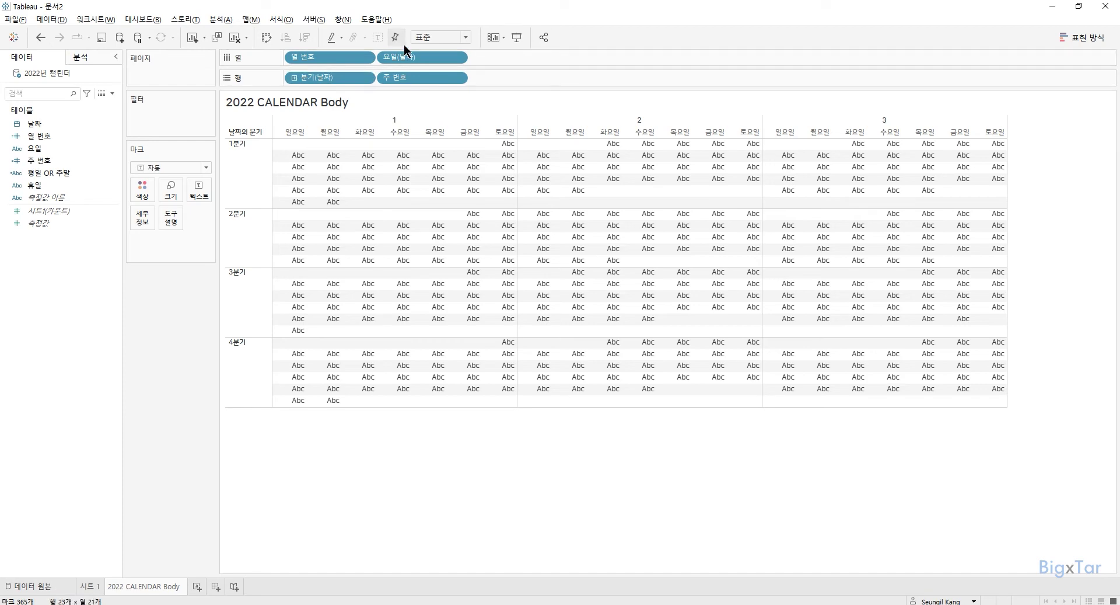
- Fit the worksheet to 전체 보기 and change the mark type to 간트 차트
click(435, 37)
click(434, 80)
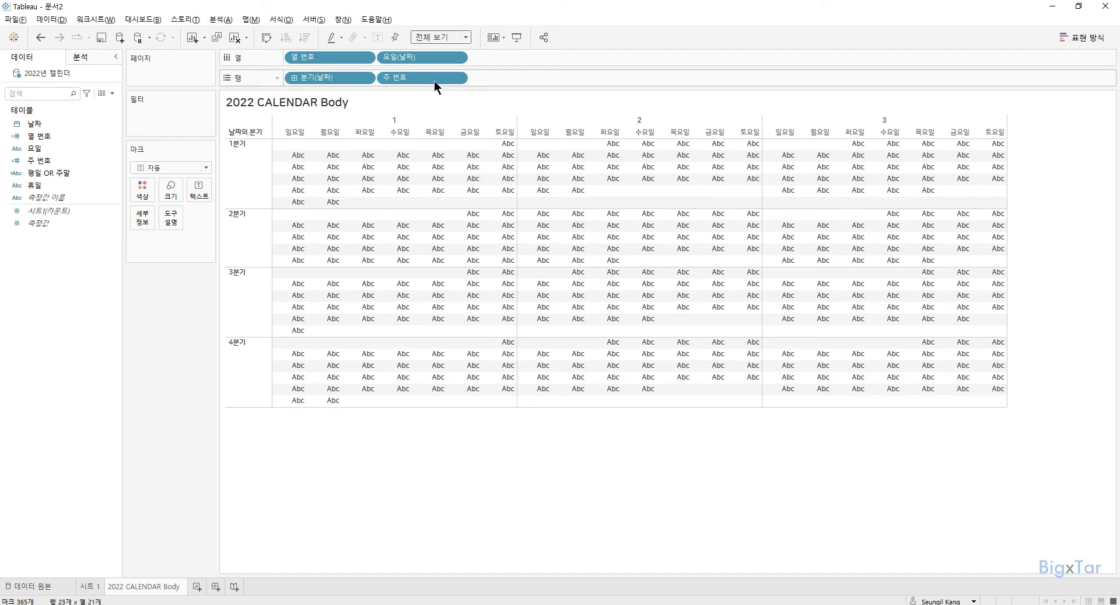
click(173, 168)
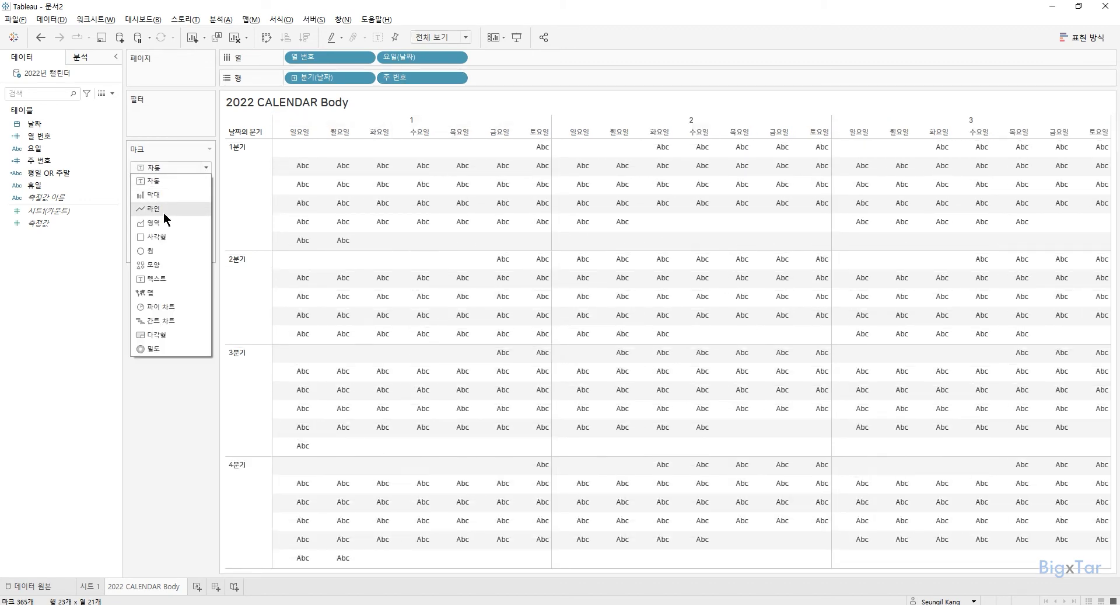
click(160, 321)
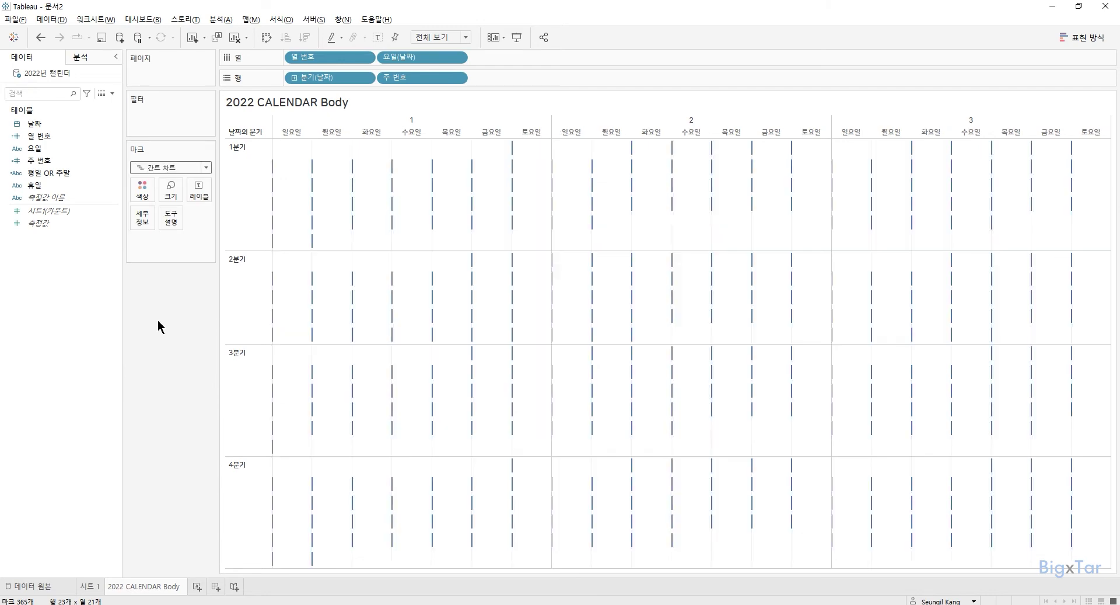
- Convert 주 번호 on rows to continuous and reverse the scale of its axis
click(458, 78)
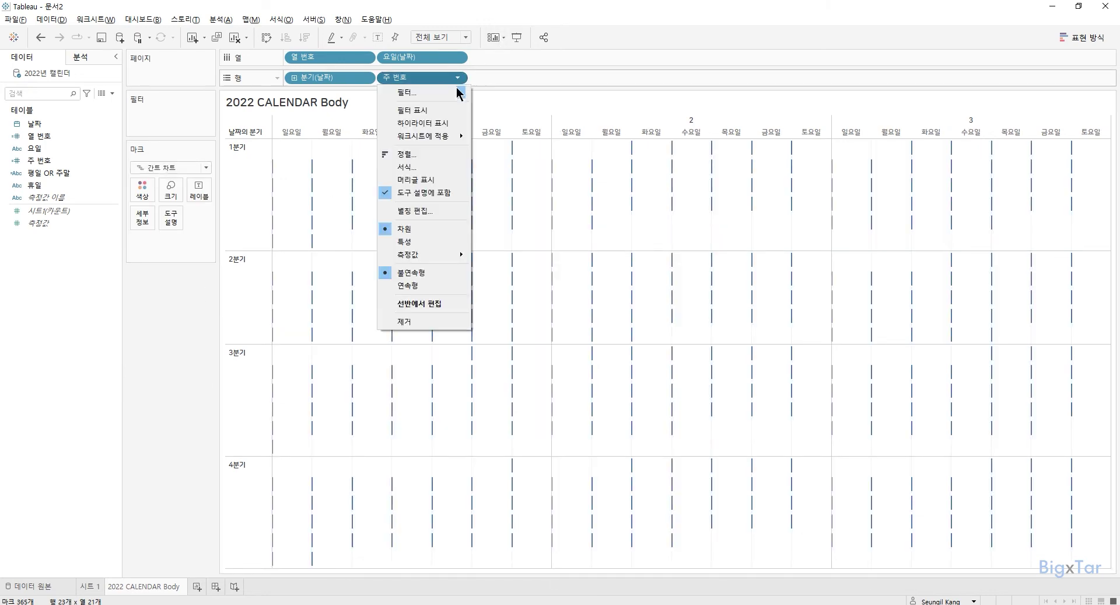
click(408, 286)
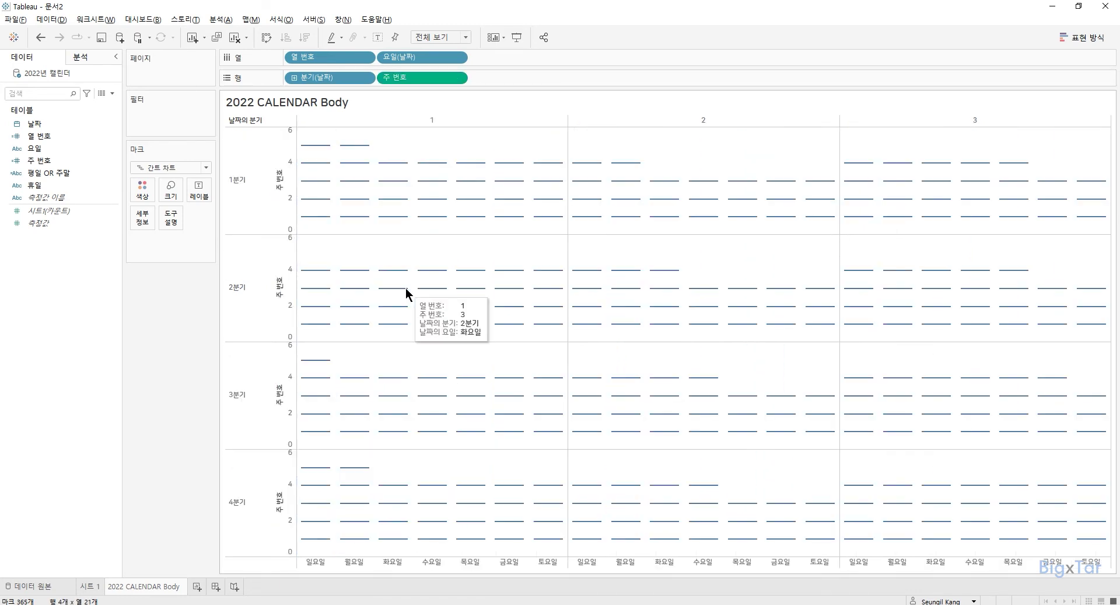
right_click(290, 142)
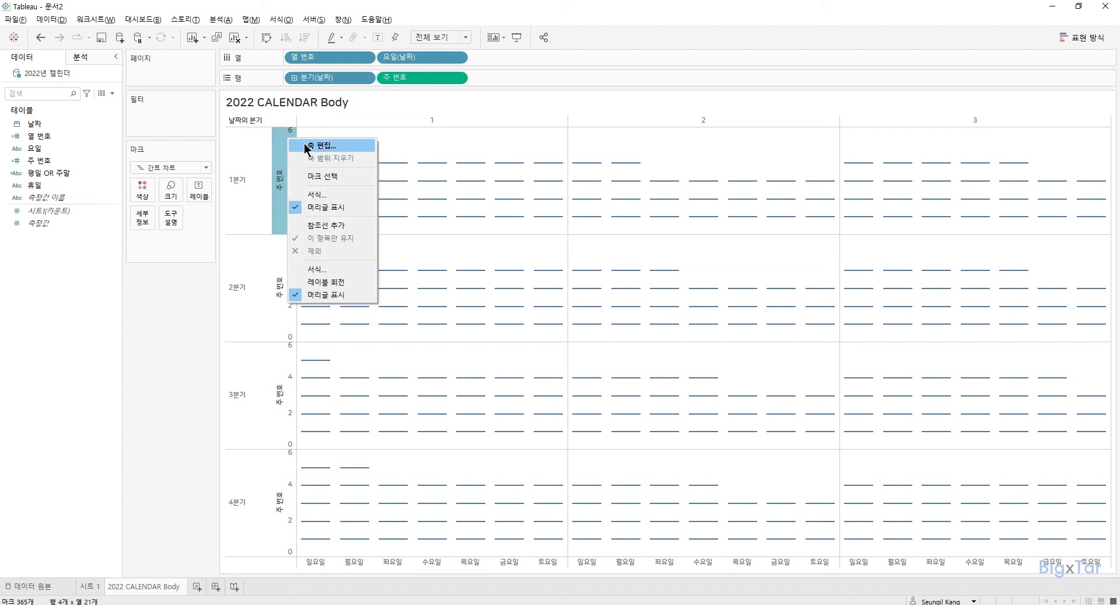
click(304, 148)
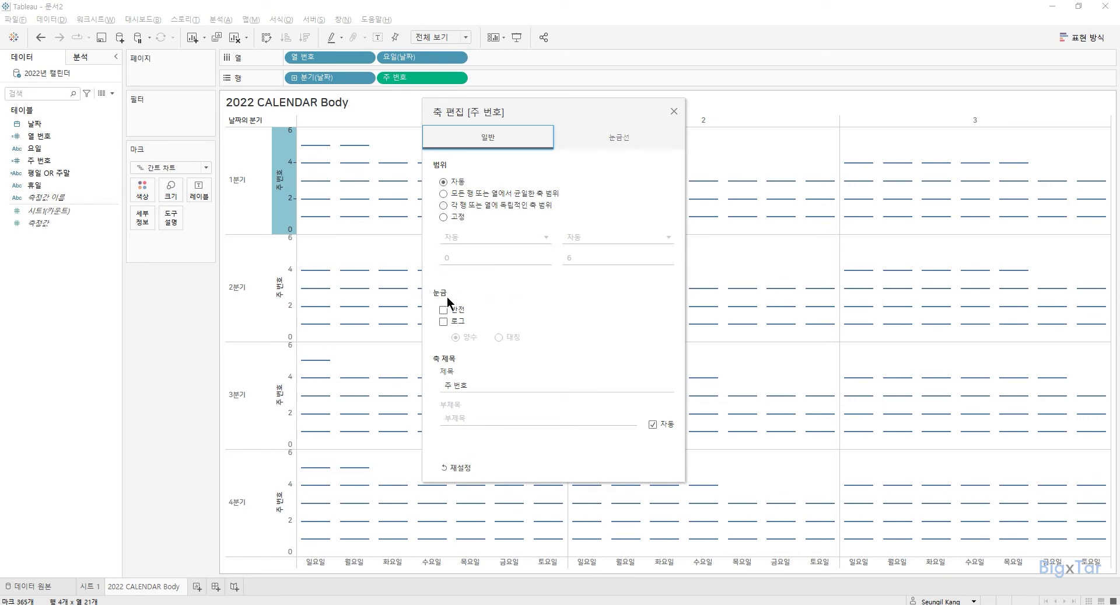
click(445, 311)
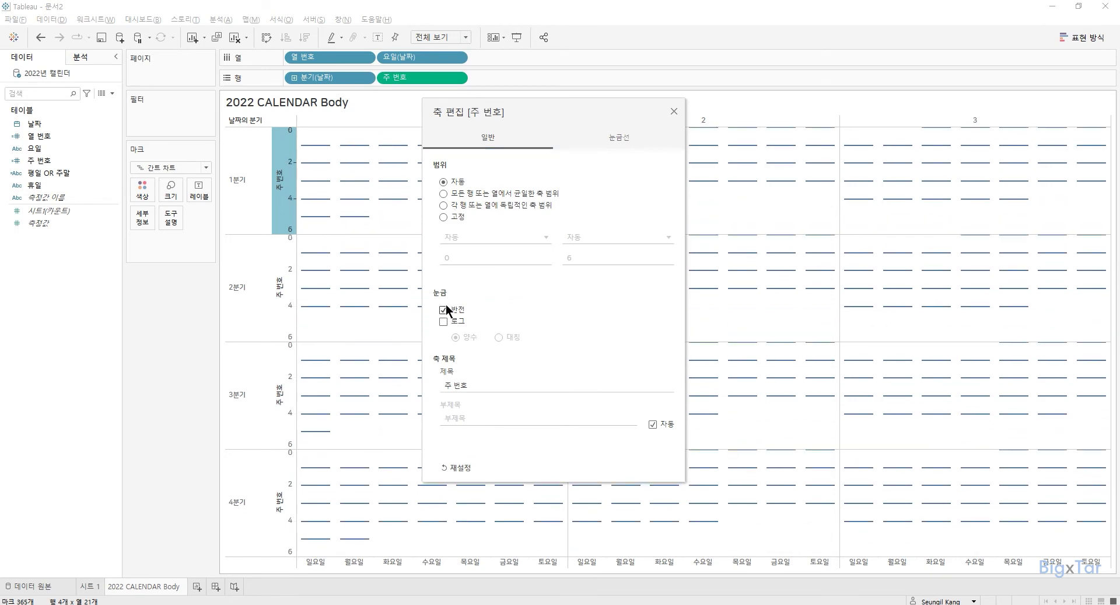
- Fix the 주 번호 axis range with a start value of -2
click(444, 217)
click(460, 258)
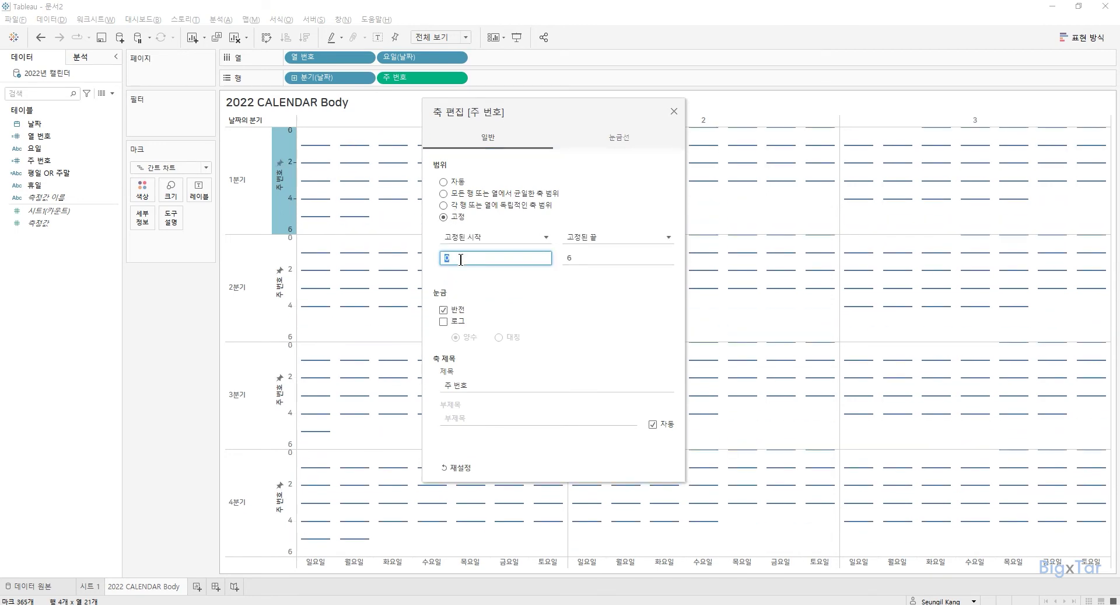
text(-2)
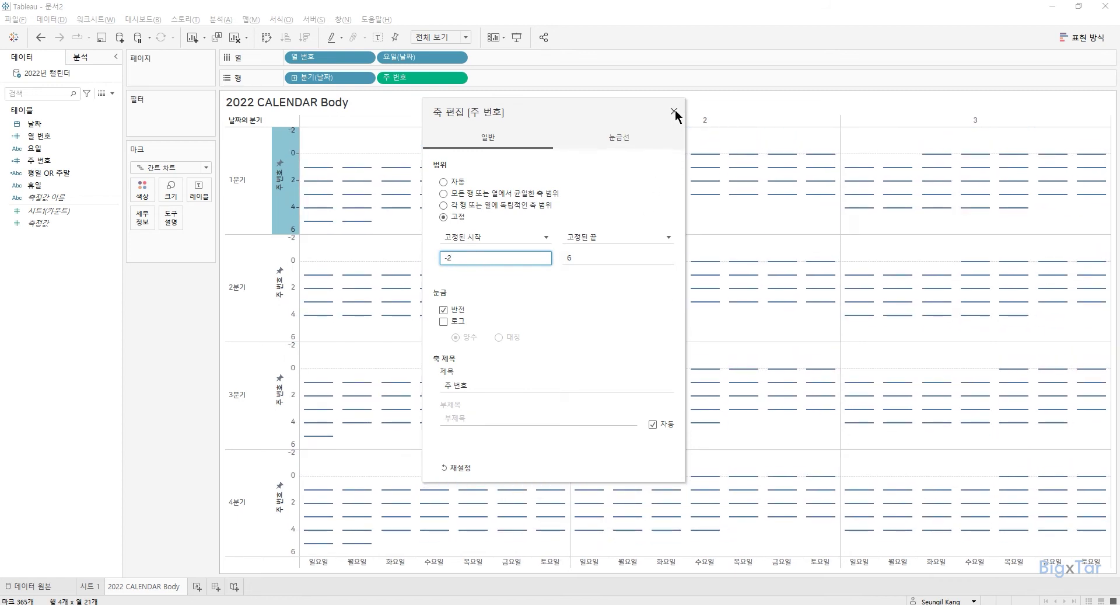
click(675, 112)
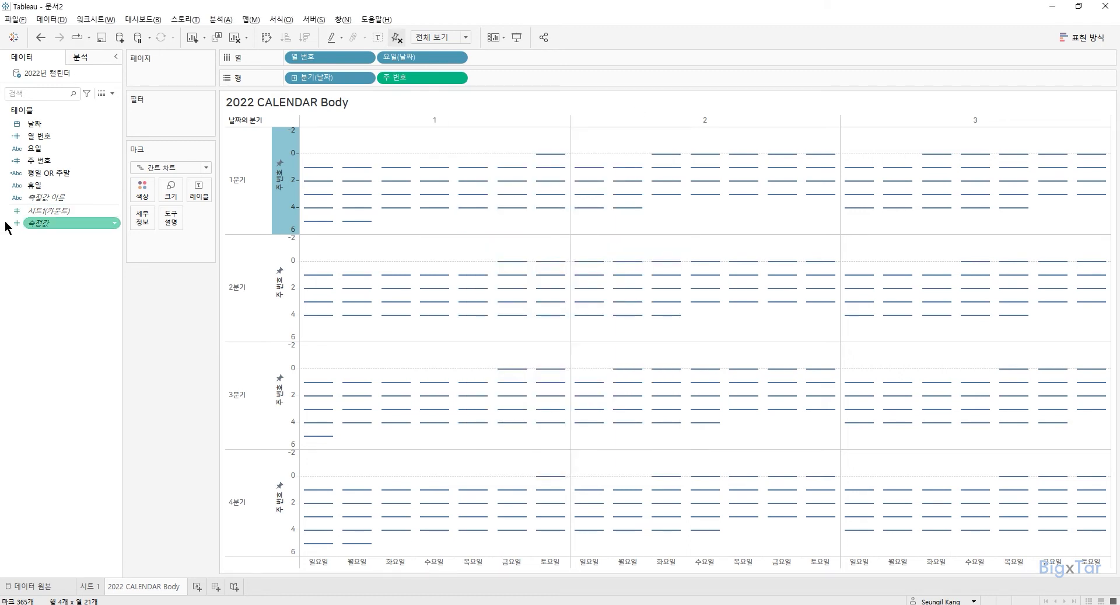
- Label the Gantt marks with the day of the date using discrete 일(날짜)
mouse_move(352, 172)
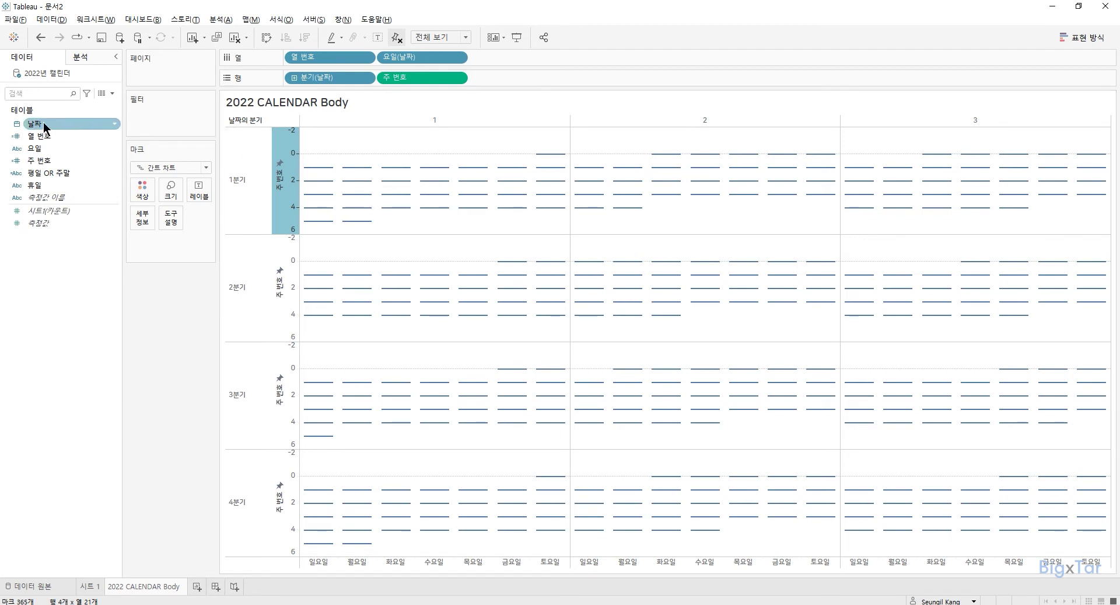
drag(43, 121, 196, 194)
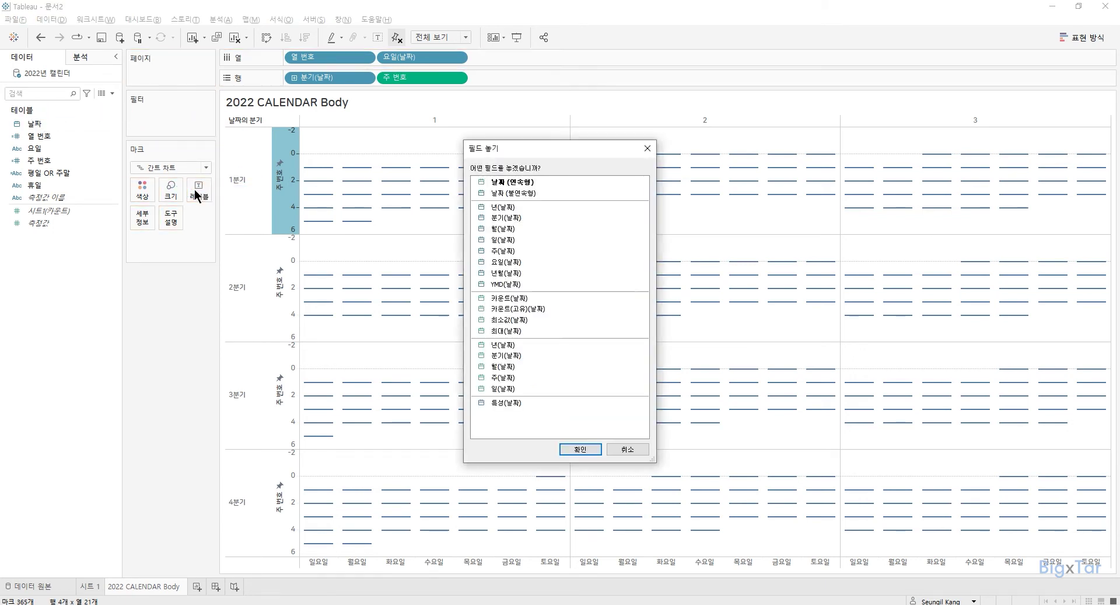
double_click(521, 241)
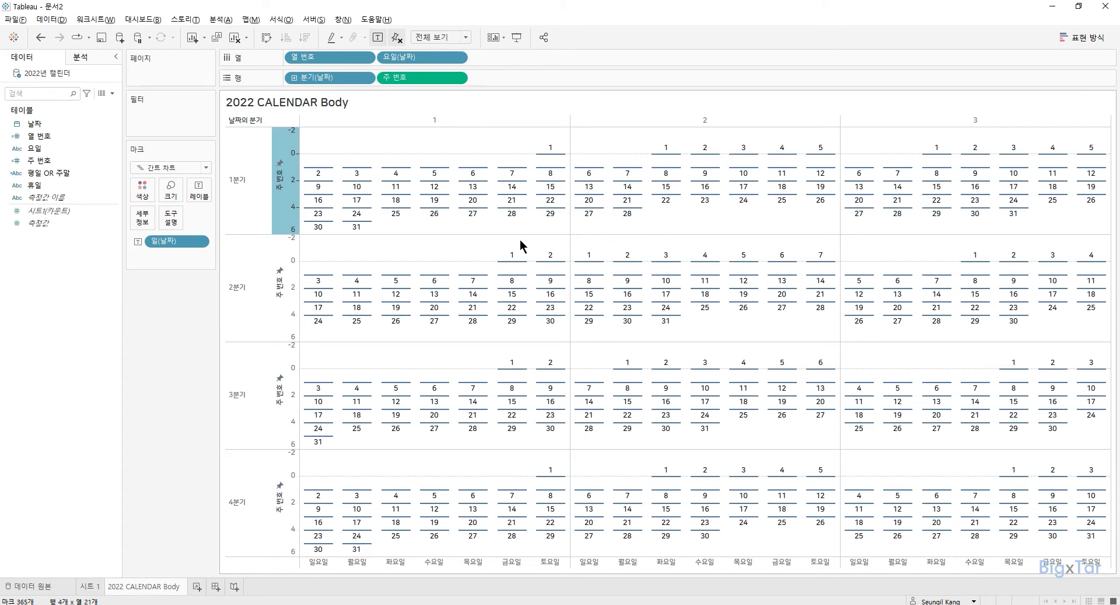
- Align the mark labels to the centre horizontally and the top vertically, and colour the marks by 평일 OR 주말
click(207, 195)
click(253, 282)
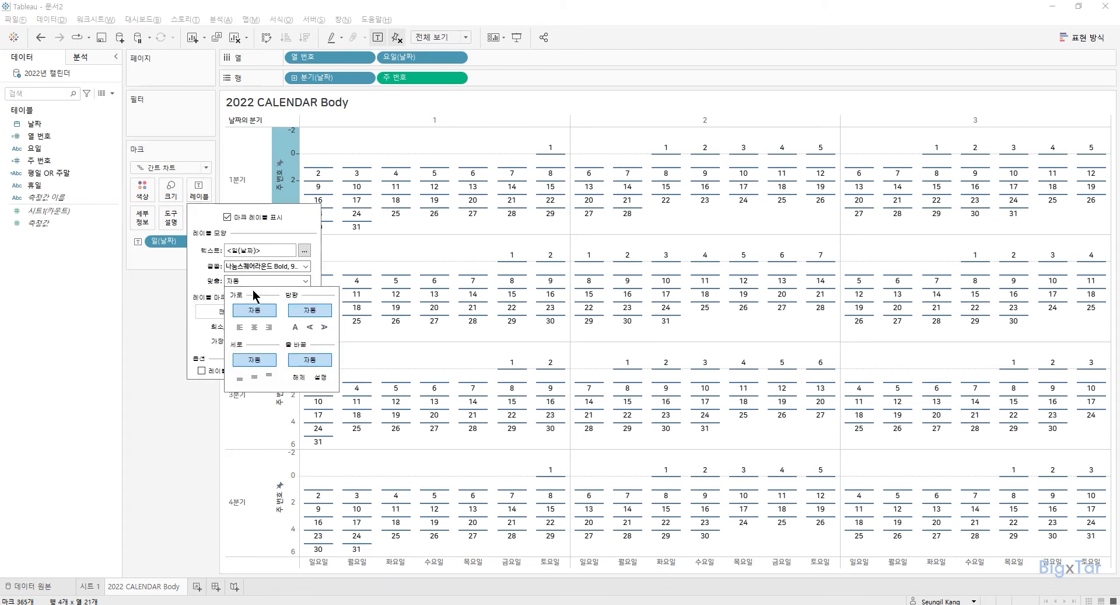
click(254, 328)
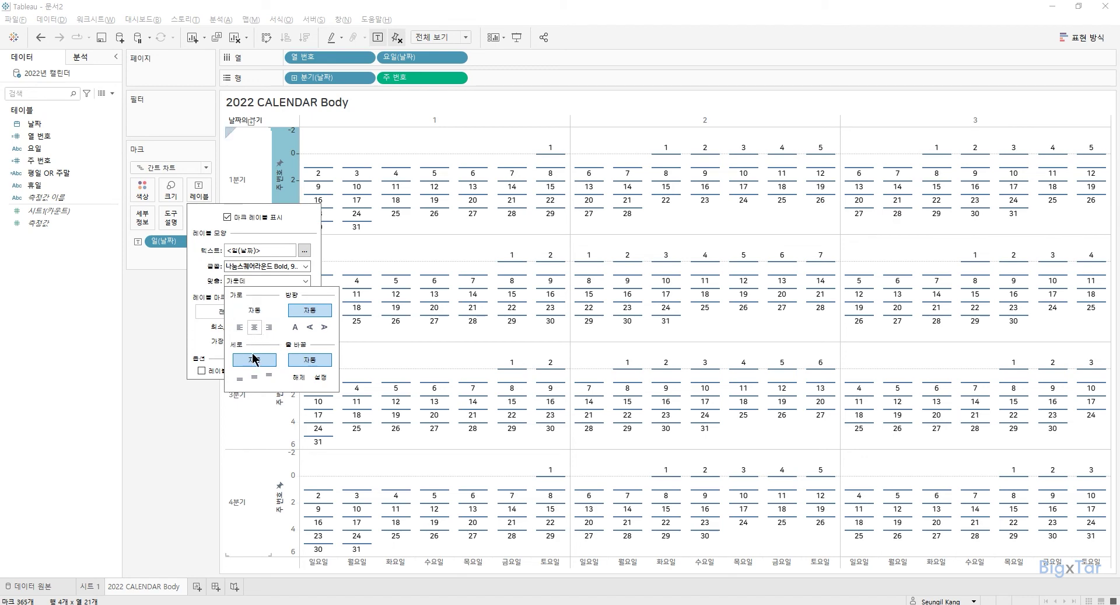
click(268, 376)
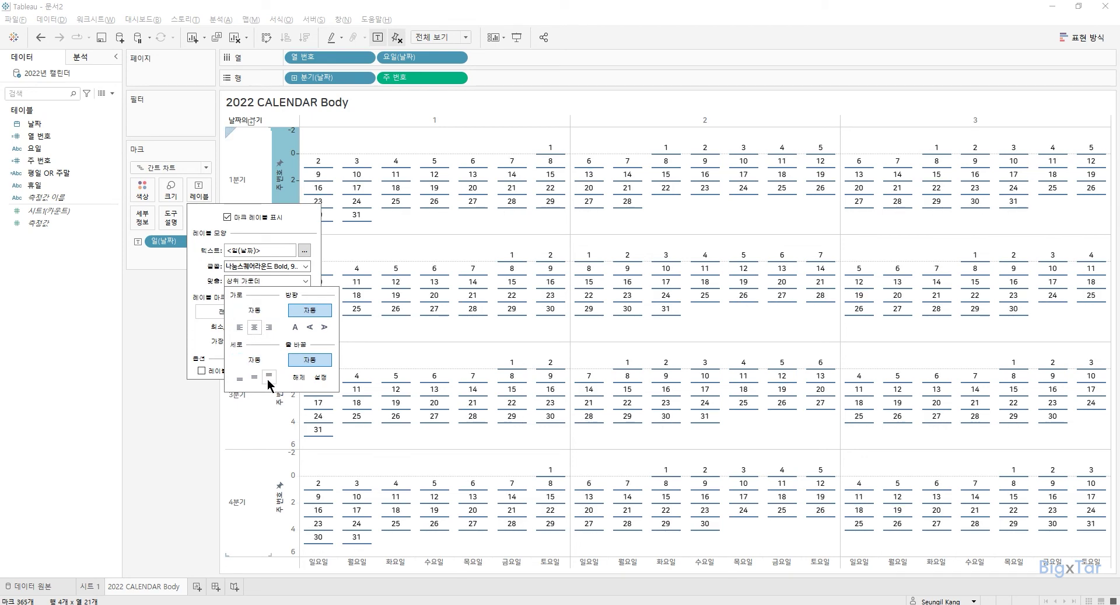
click(148, 383)
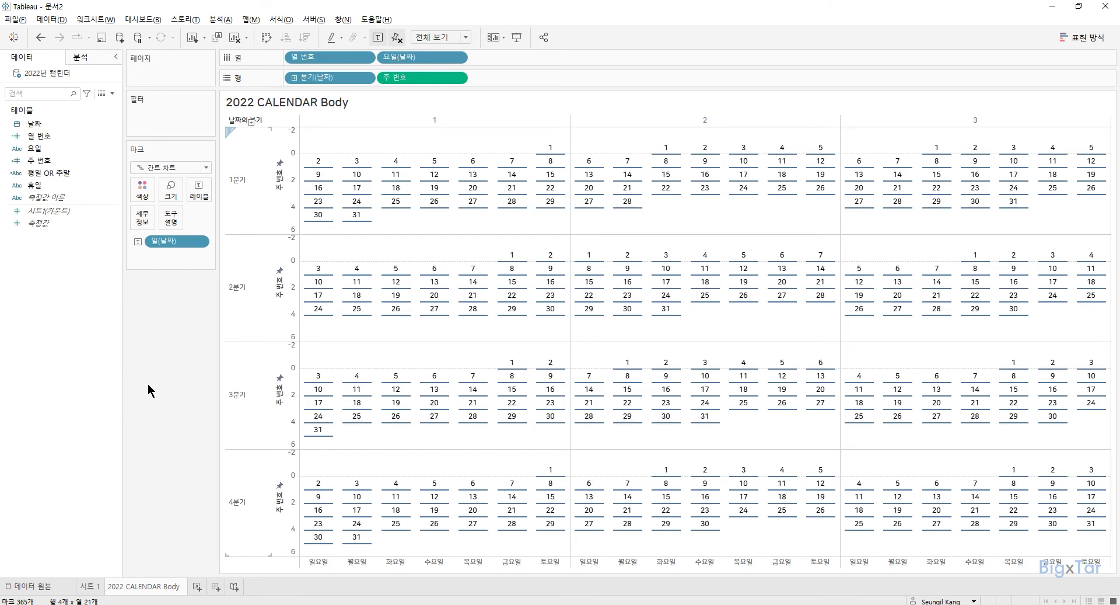
drag(49, 173, 143, 194)
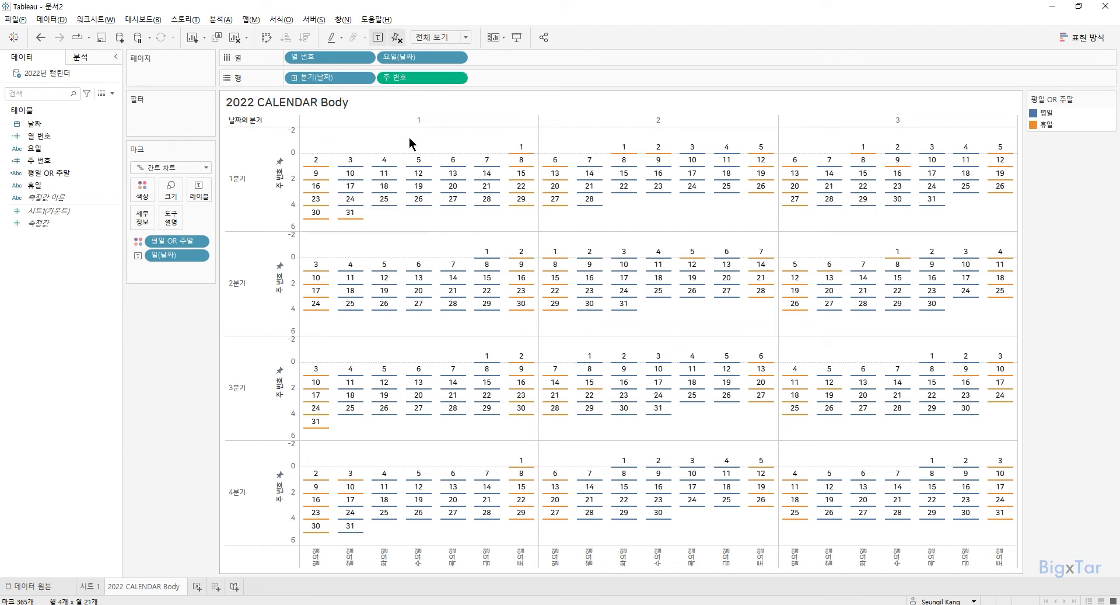
- Create a calculated field named 월 표시 and begin its formula with IF DATEPART('weekday',[날짜]) = 4
right_click(55, 256)
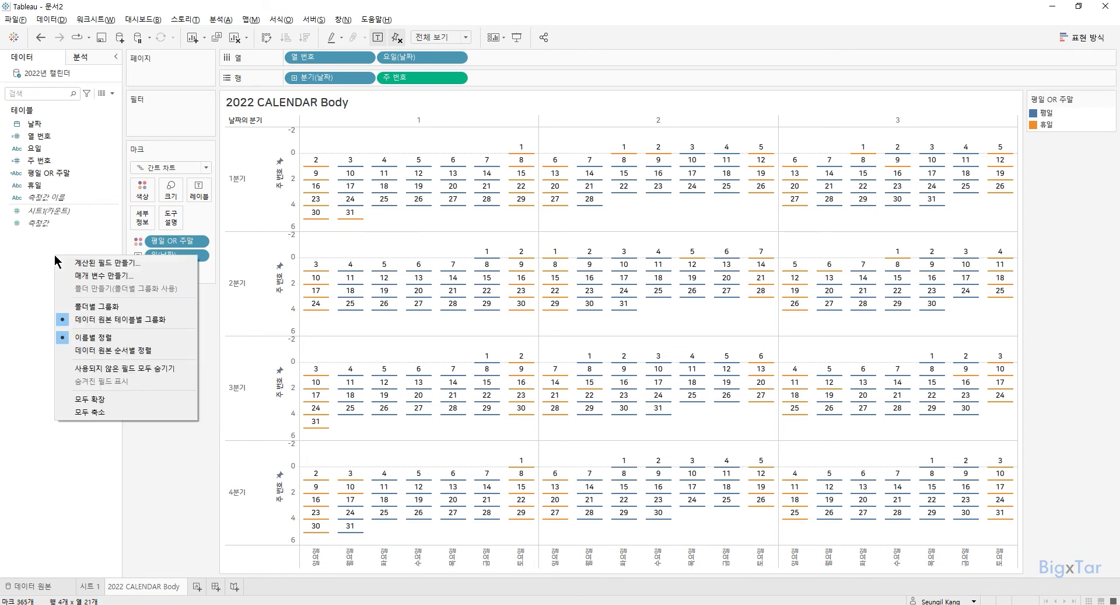
click(124, 264)
text(월 표시)
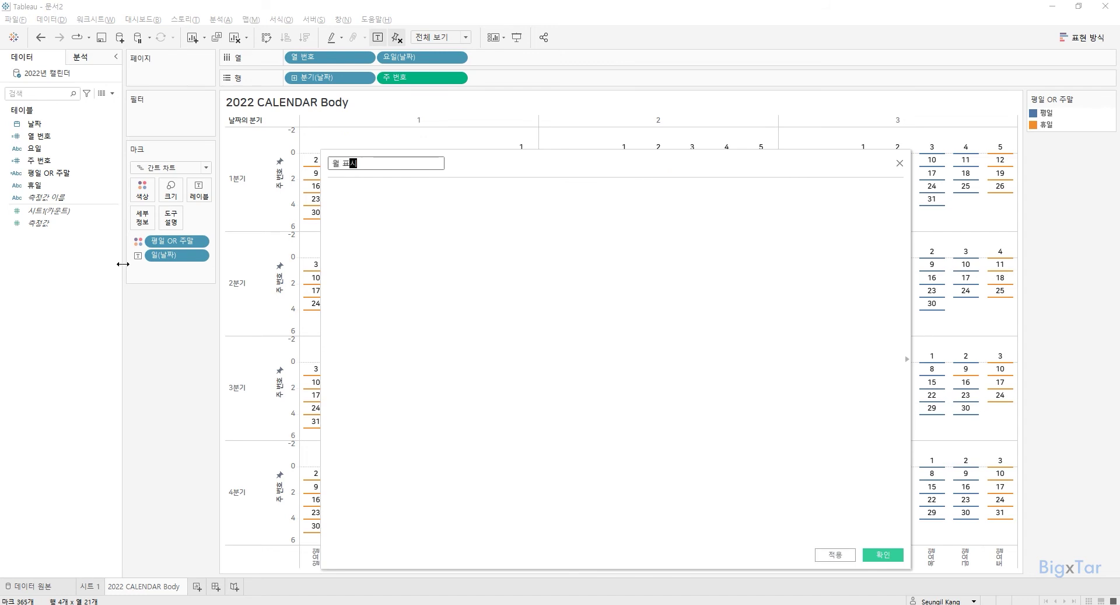
key(Tab)
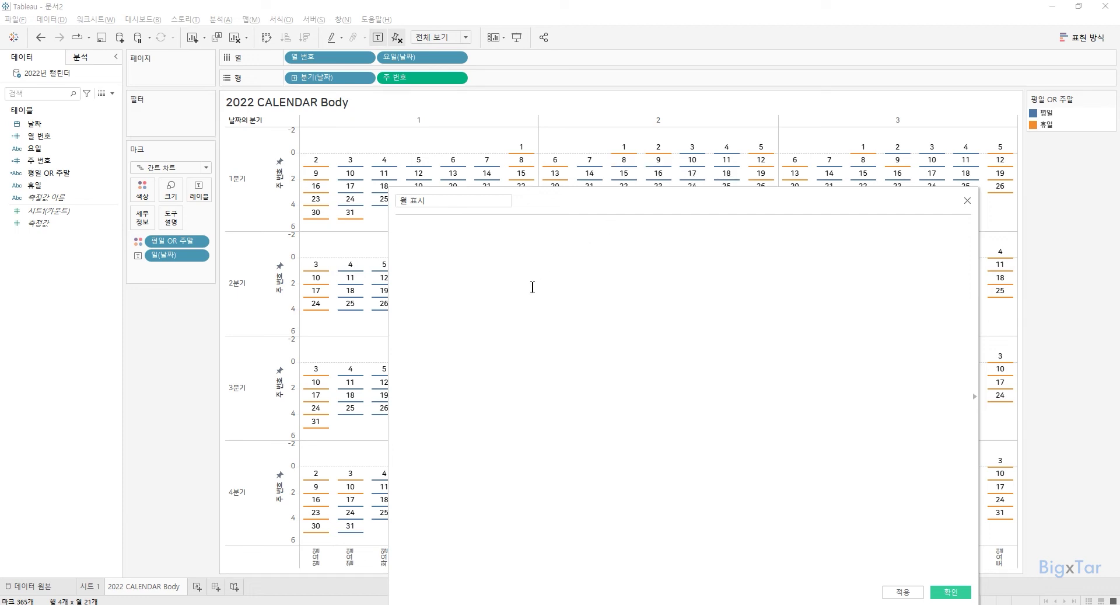
text(IF DATEPART)
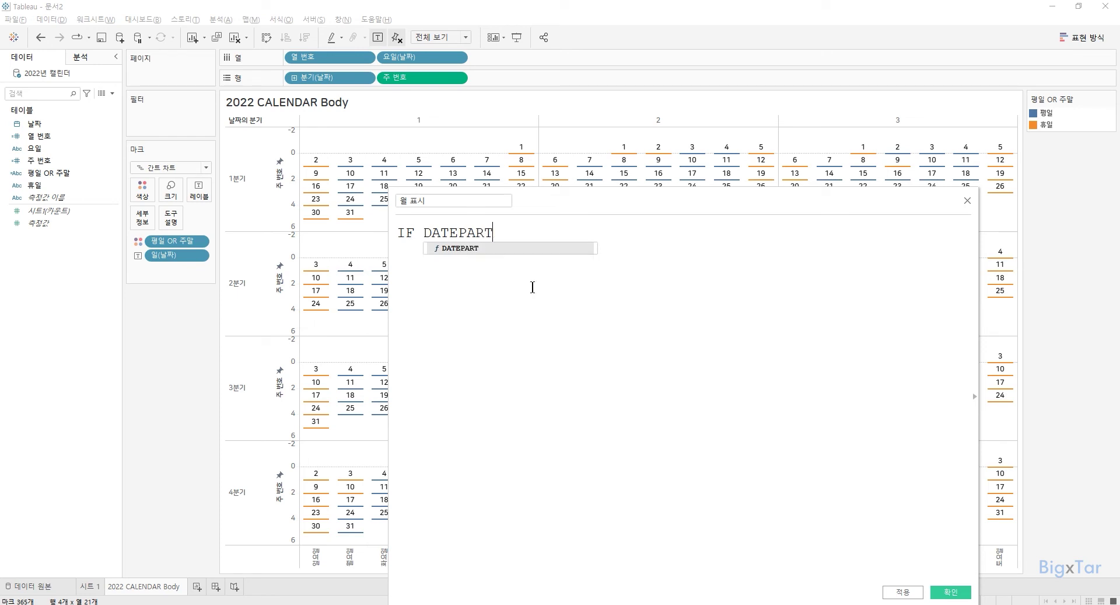
text(('weekday')
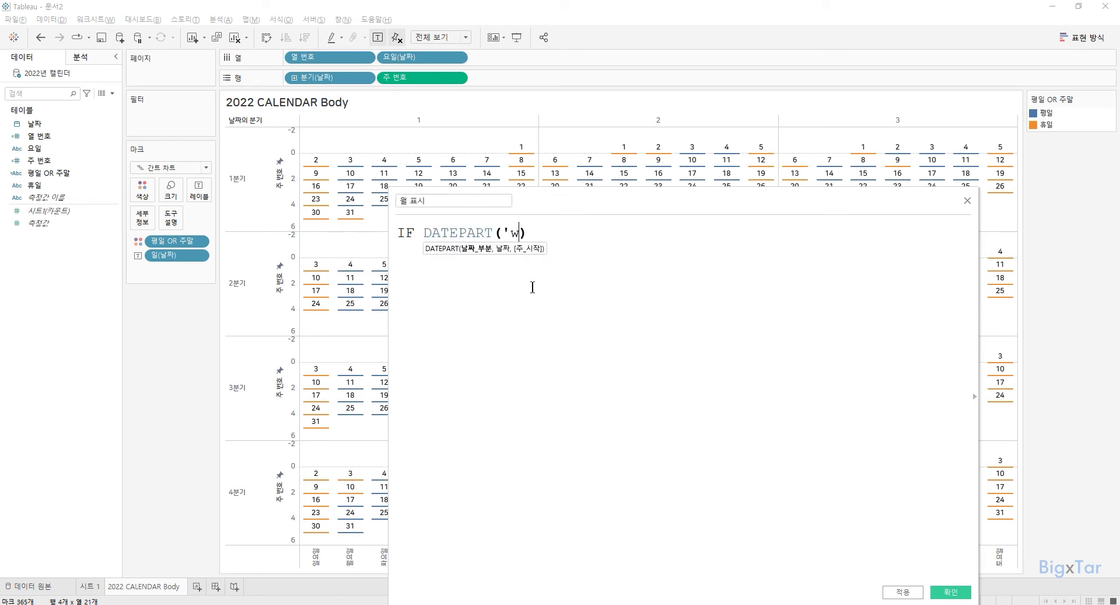
text(,[날짜])
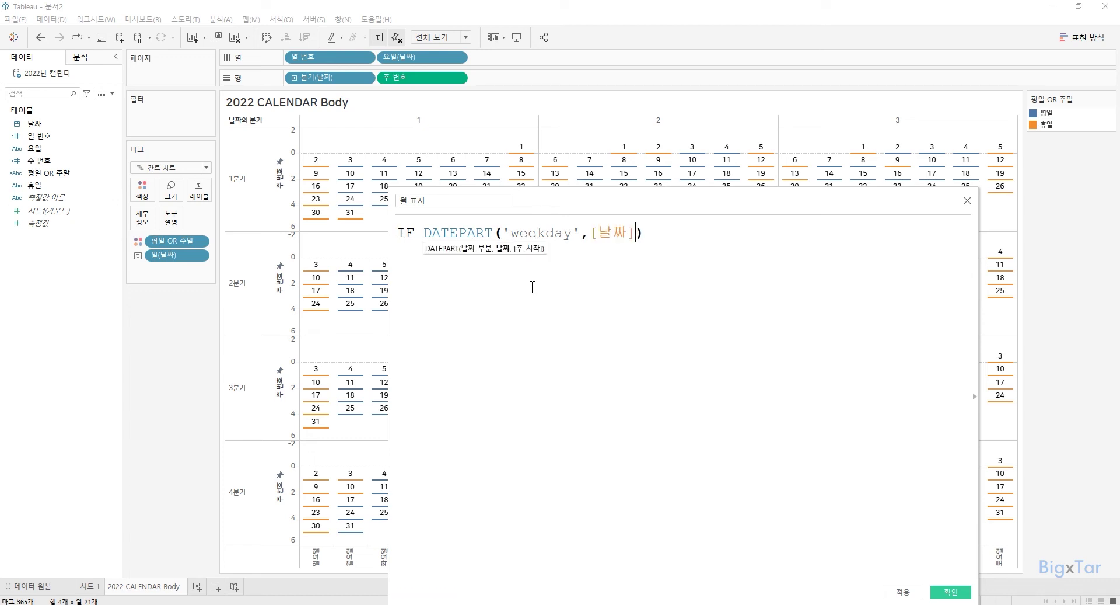
key(End)
text(= 4)
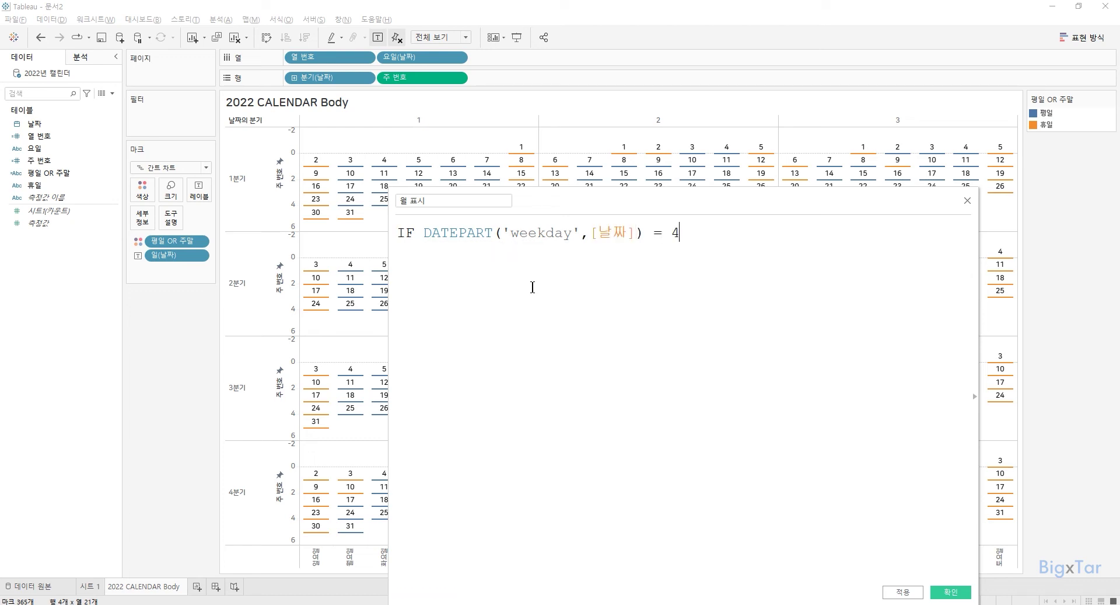
- Complete the 월 표시 formula with THEN -1.5 and END, and save the field
key(Return)
key(Tab)
text(th)
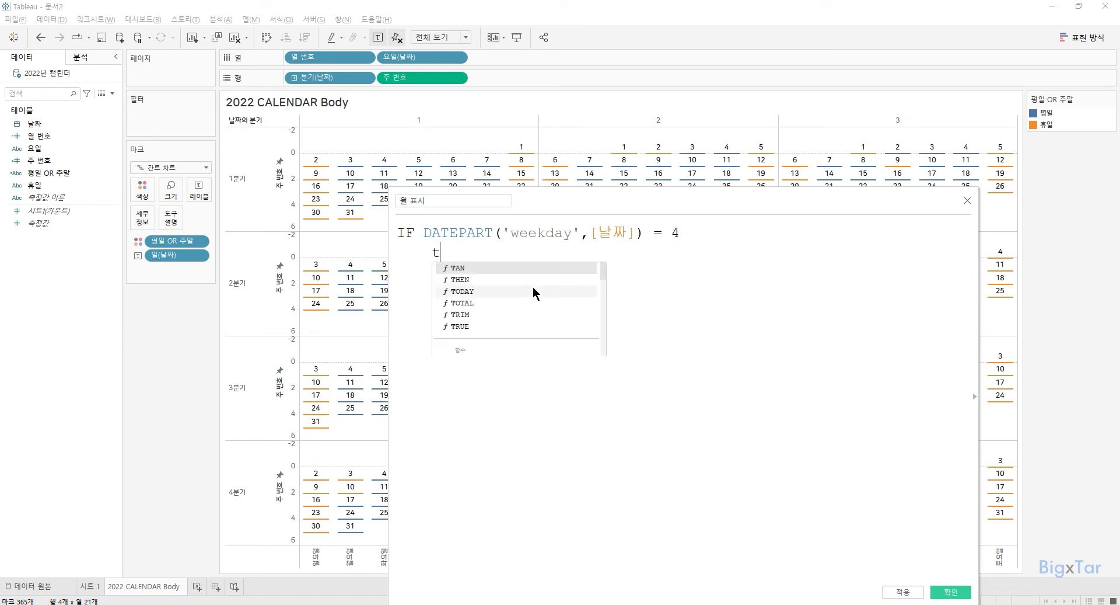
key(Return)
text(-)
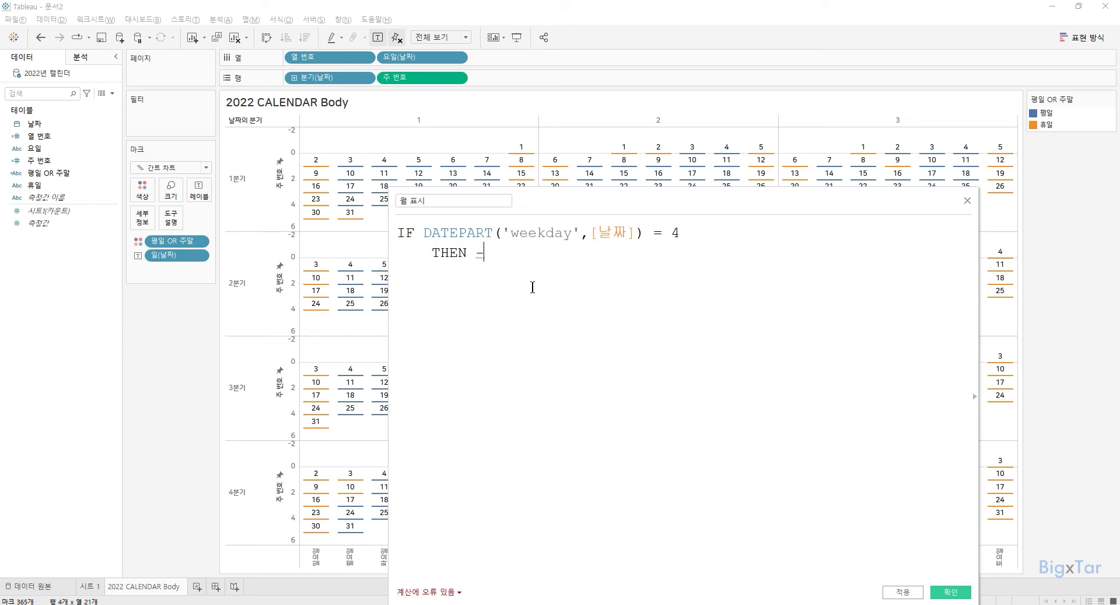
text(1.)
text(5 )
text(END)
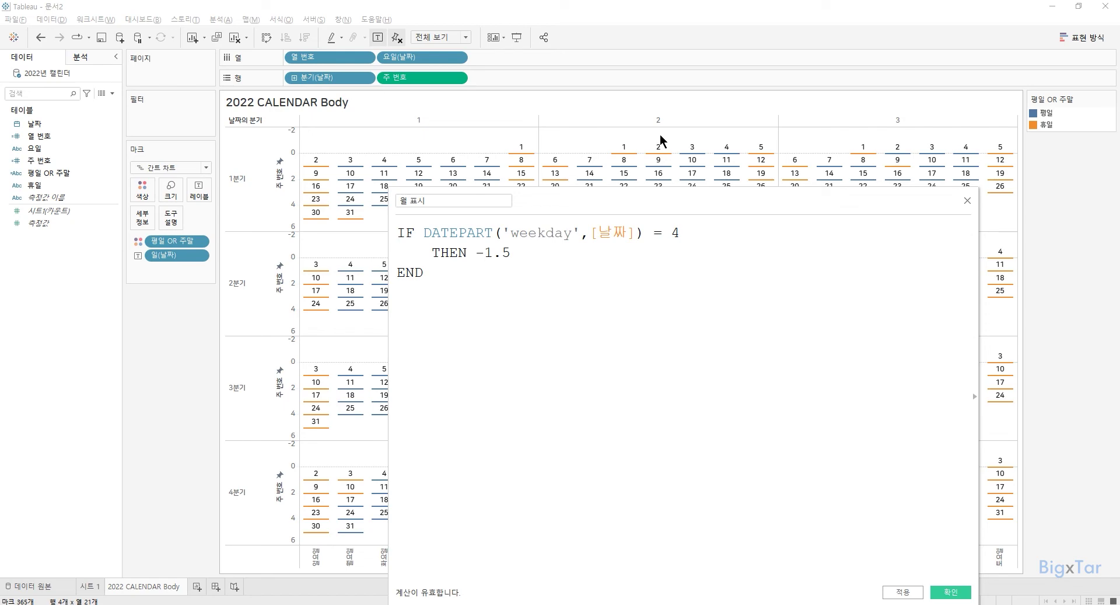
click(952, 591)
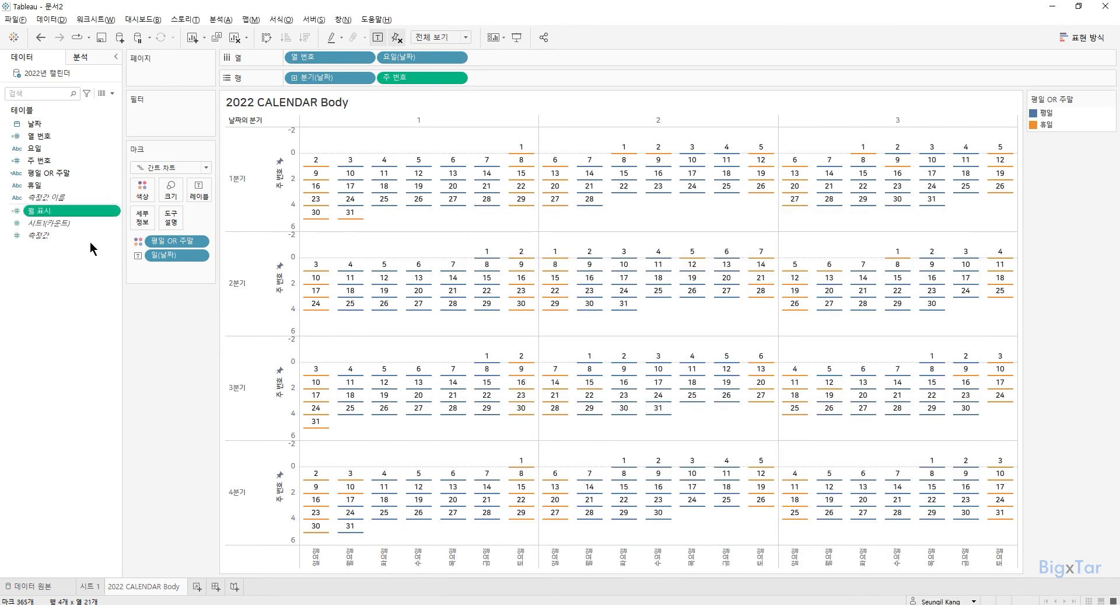
- Set the default aggregation of the 월 표시 field to 평균
right_click(96, 211)
mouse_move(151, 421)
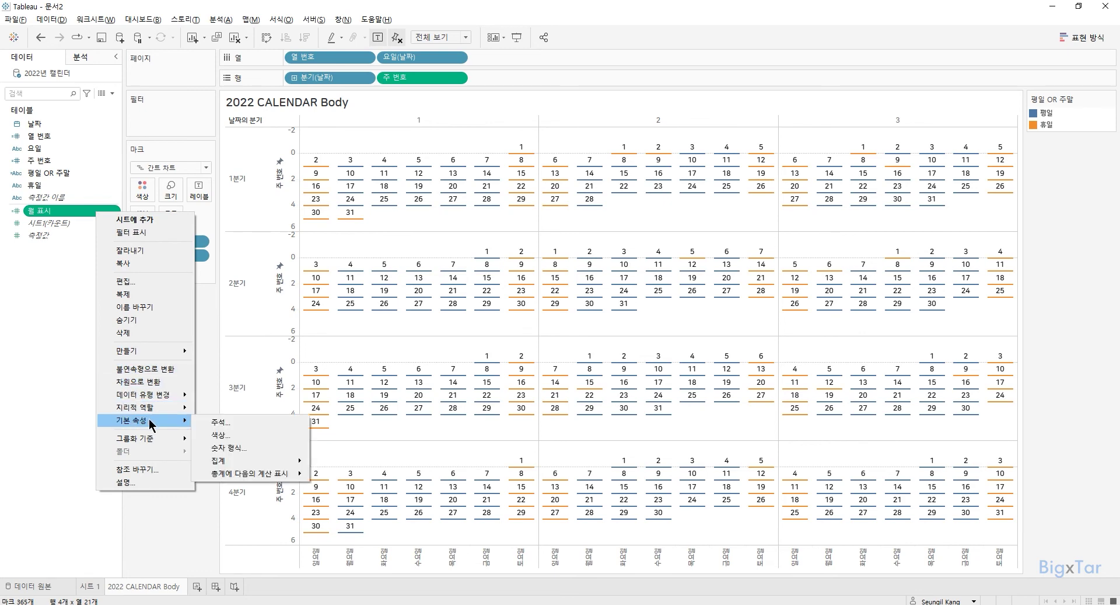
mouse_move(233, 461)
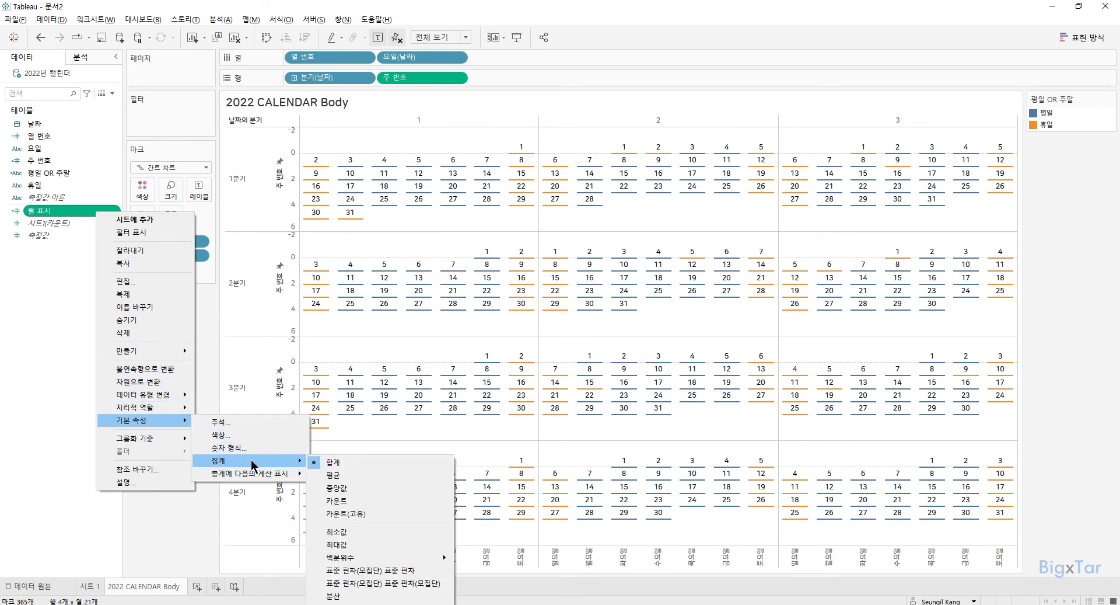
click(346, 475)
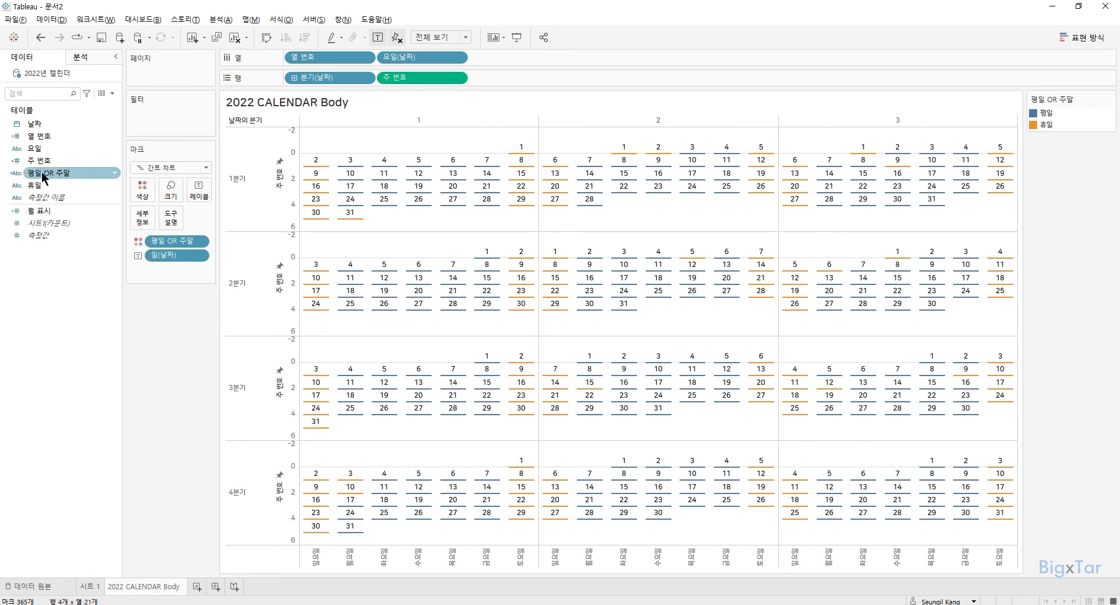
- Add 월 표시 to rows after 주 번호 and combine the two as a dual axis
mouse_move(42, 213)
mouse_down()
mouse_move(244, 165)
mouse_move(496, 80)
mouse_up()
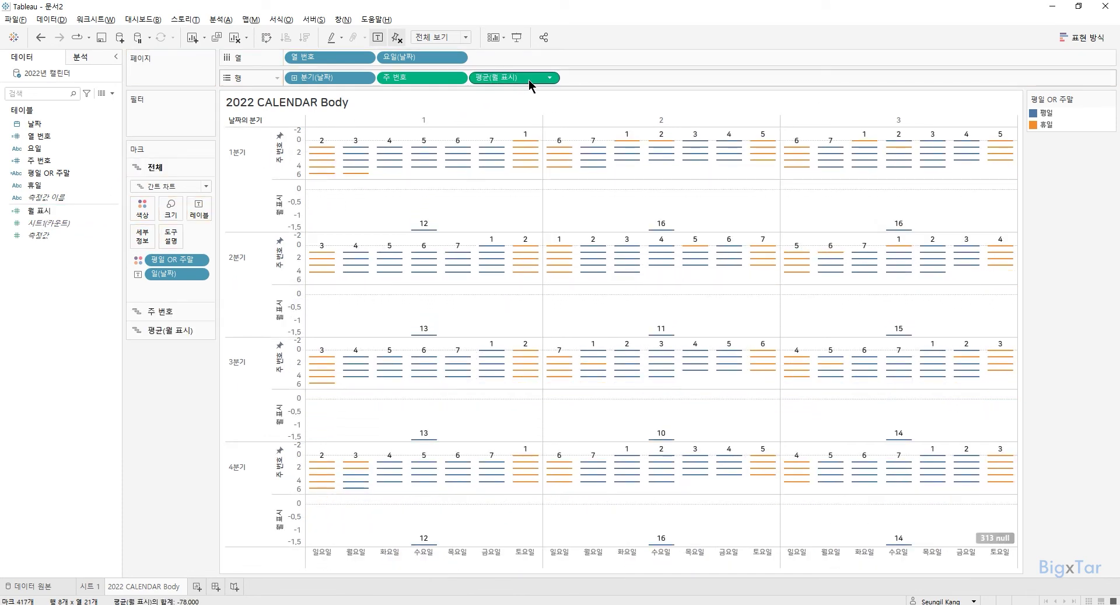
click(551, 79)
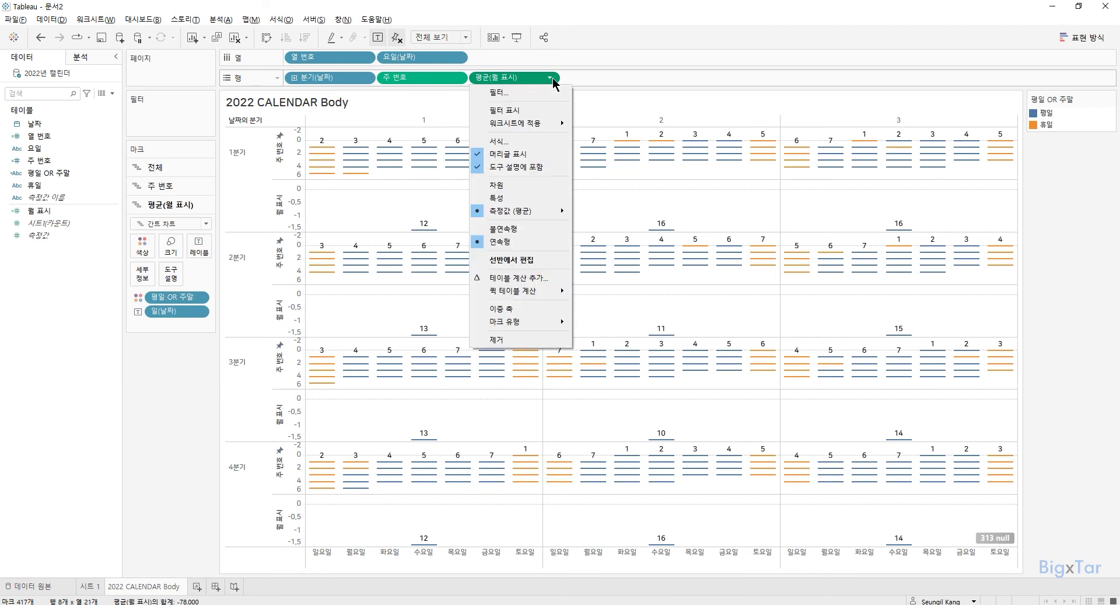
click(527, 309)
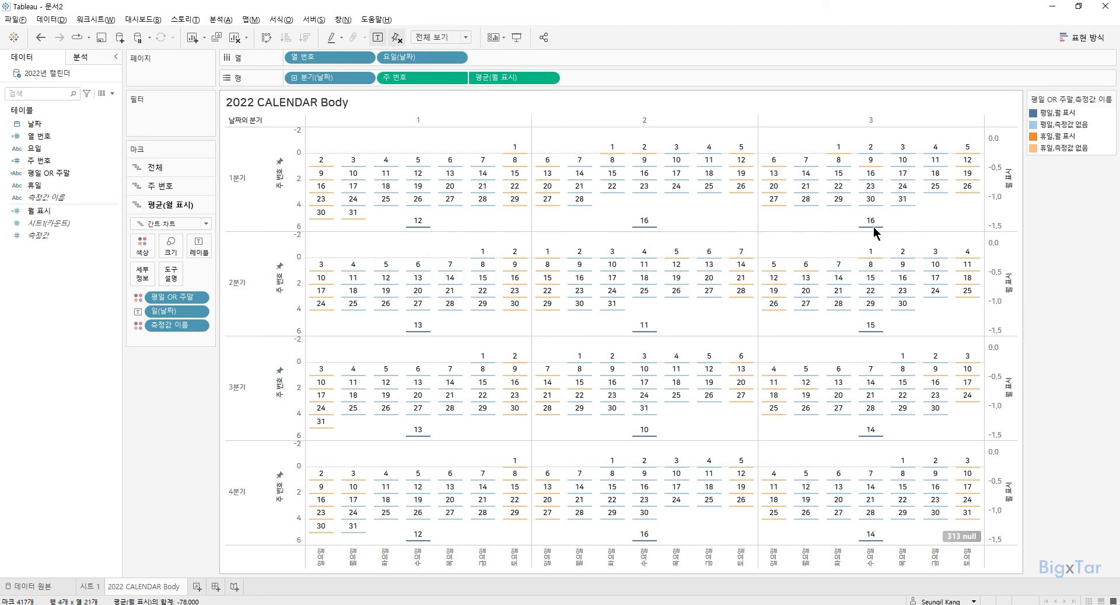
- Synchronize the 월 표시 axis with the 주 번호 axis so both share the same scale
mouse_move(879, 232)
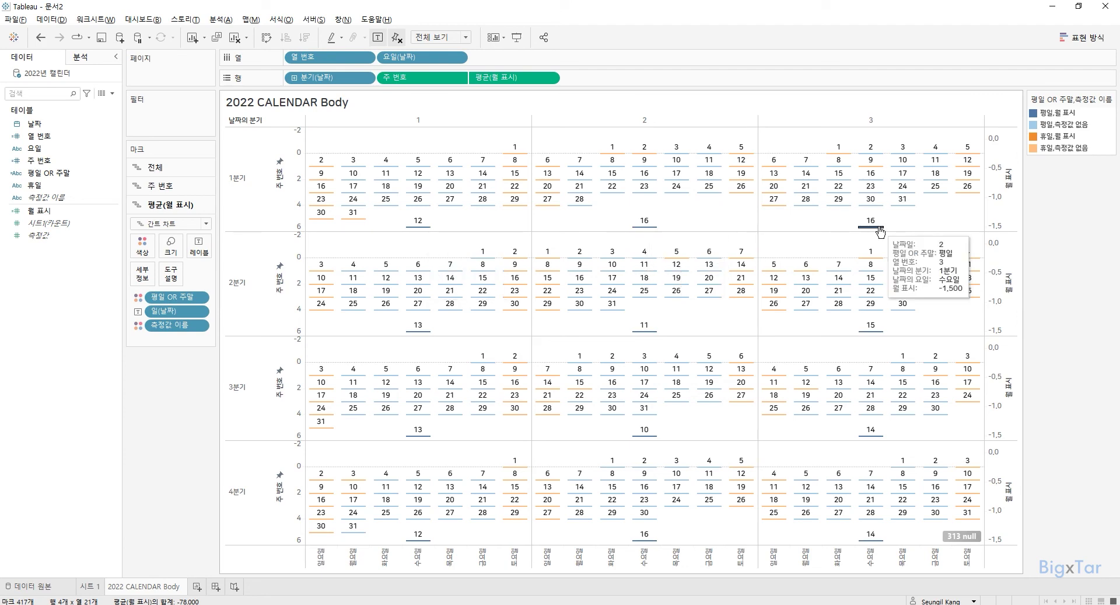
right_click(1001, 159)
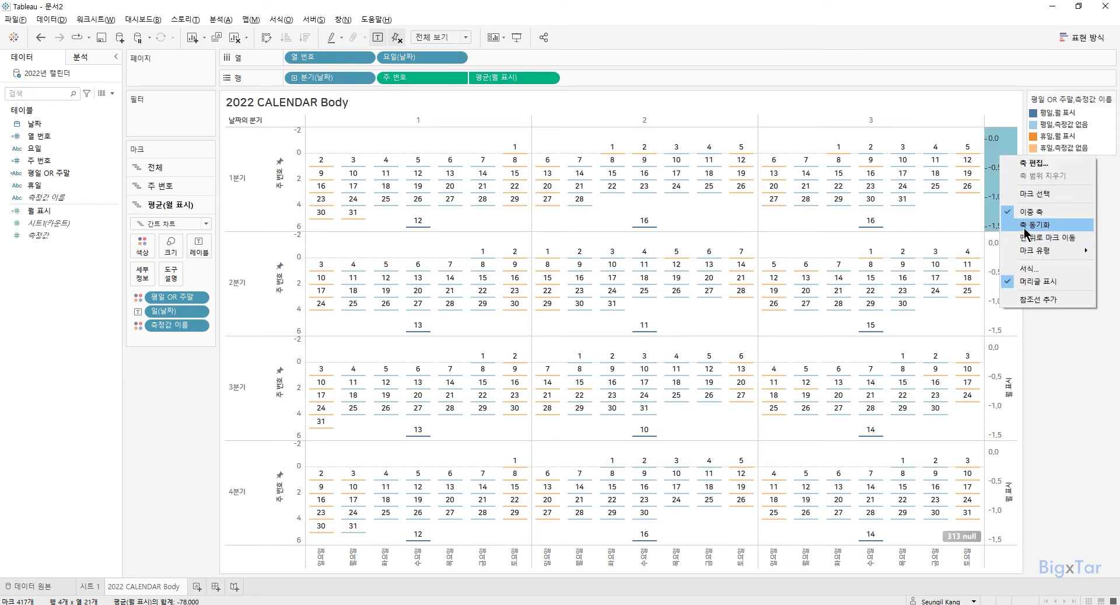
click(1025, 230)
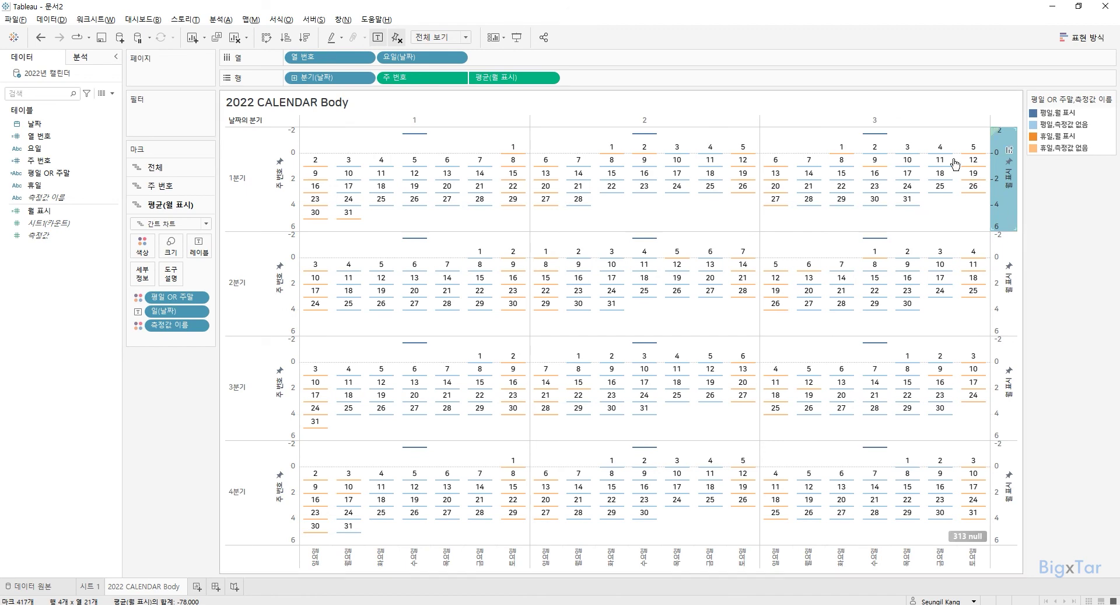
mouse_move(638, 140)
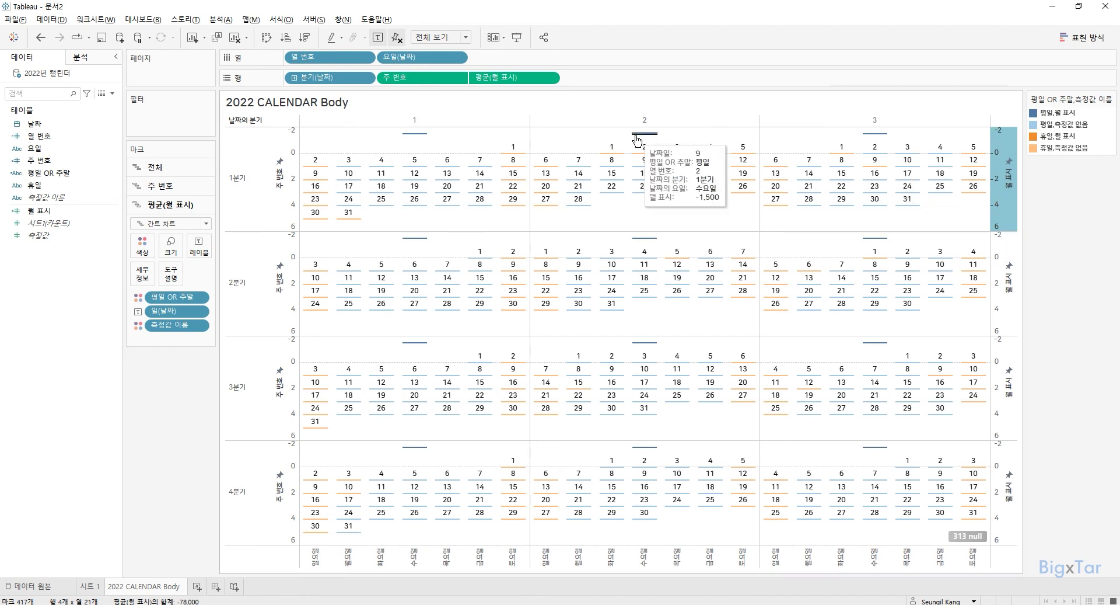
- Change the 평균(월 표시) marks to text and remove 평일 OR 주말, 일(날짜) and 측정값 이름 from them
click(168, 224)
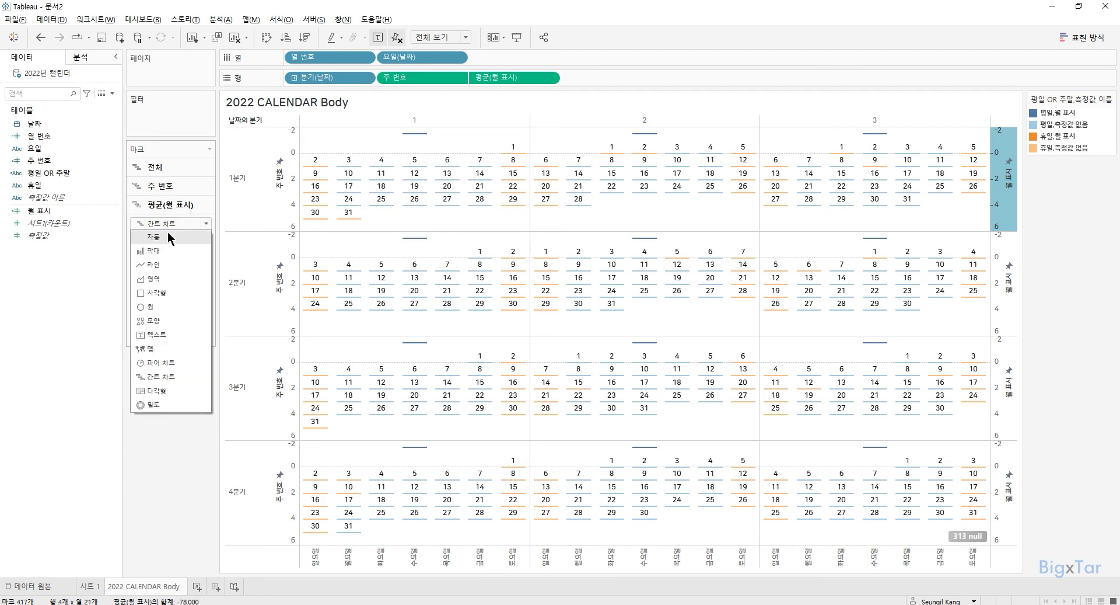
click(168, 334)
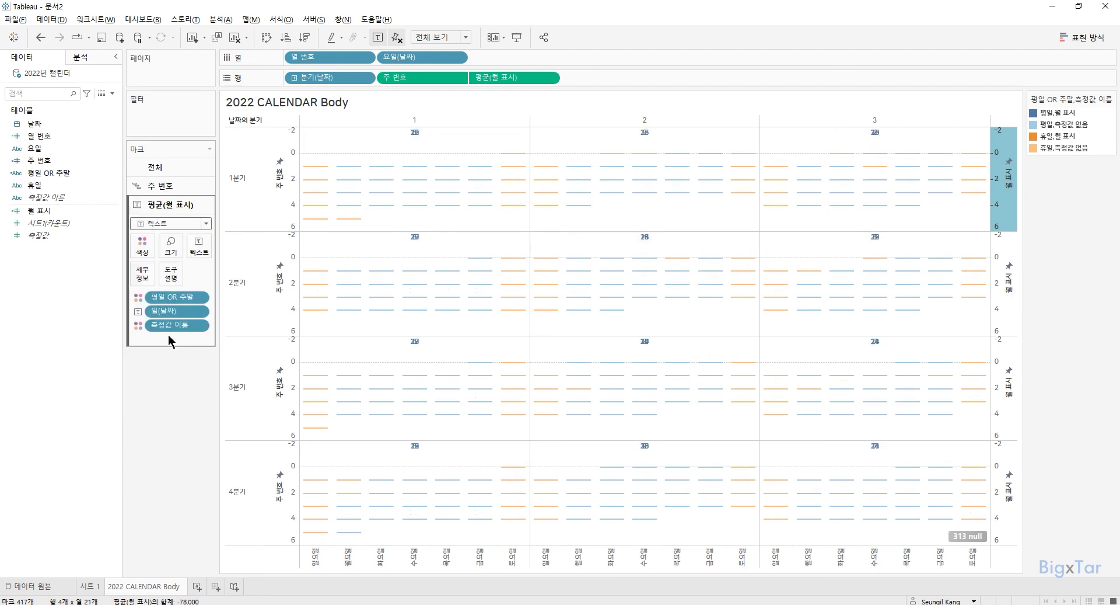
drag(177, 300, 182, 380)
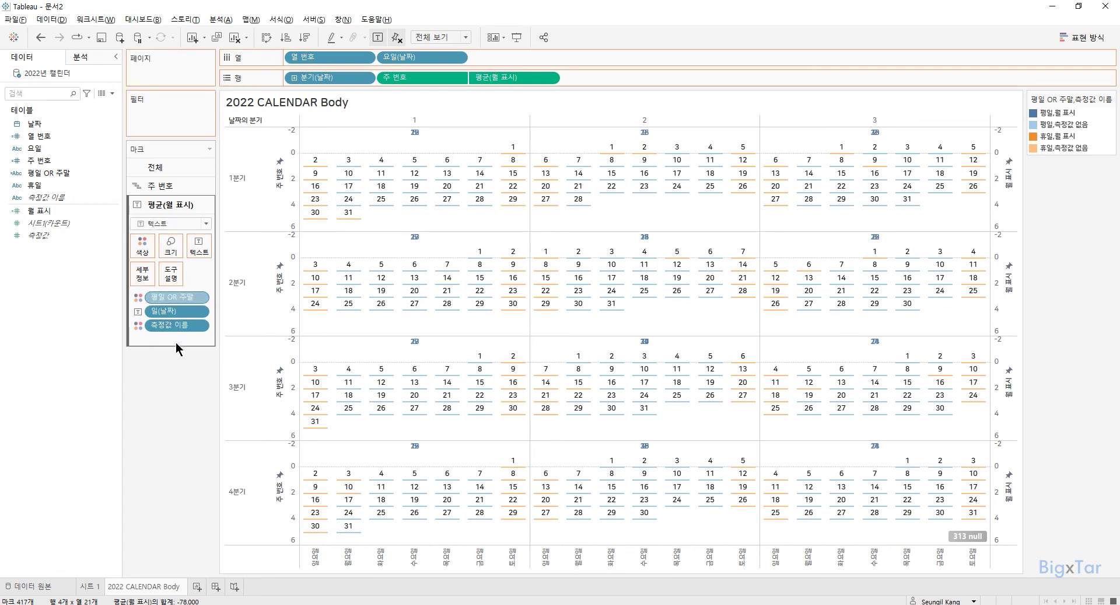
drag(178, 298, 186, 376)
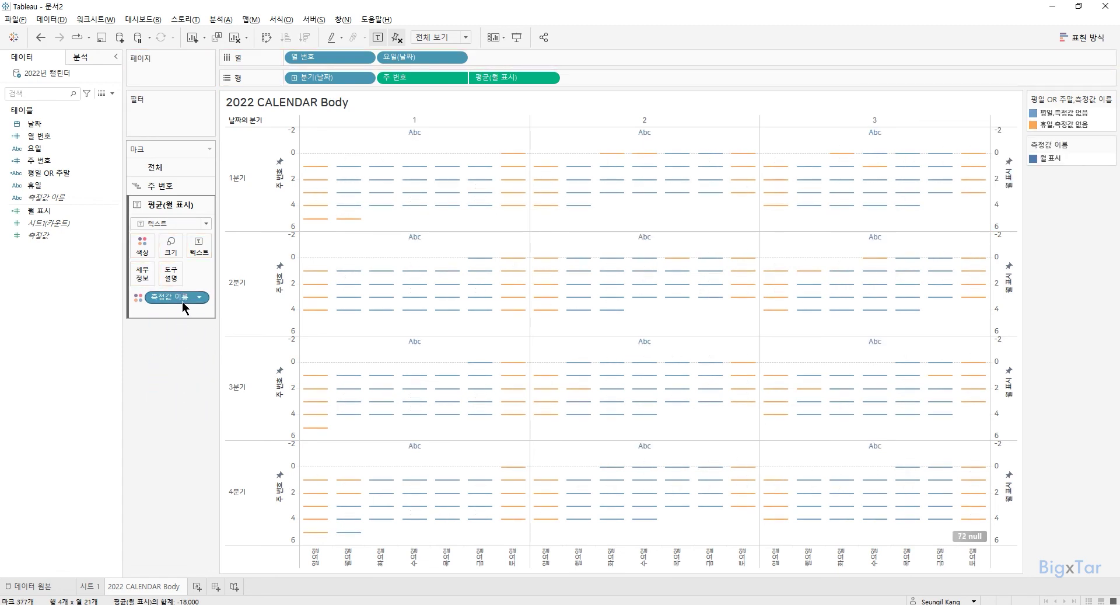
drag(182, 298, 168, 408)
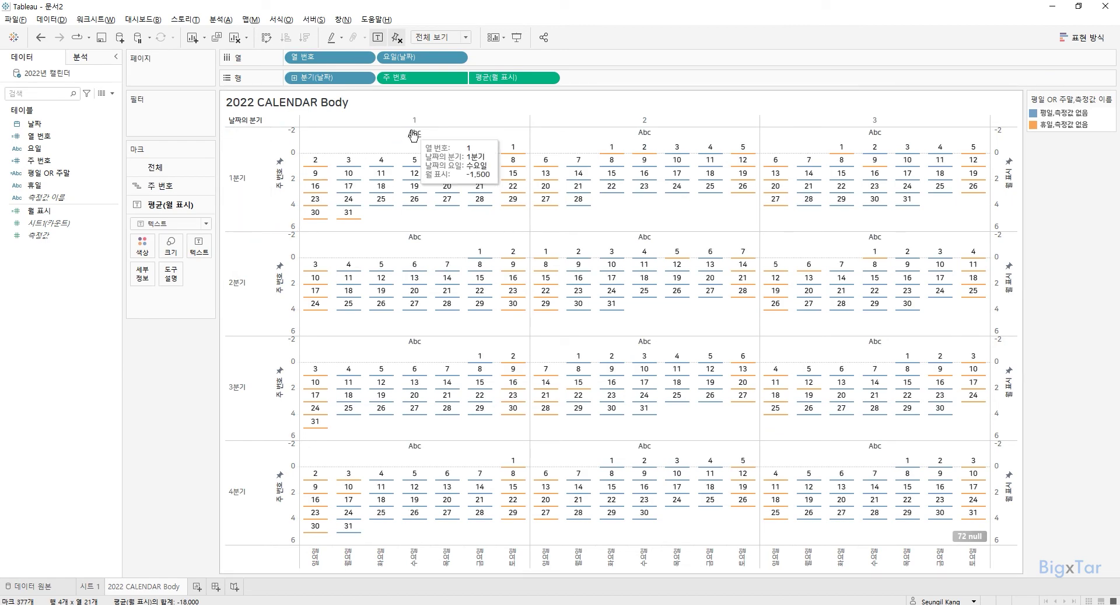
- Label the 평균(월 표시) text marks with the discrete month of 날짜, 월(날짜)
click(35, 127)
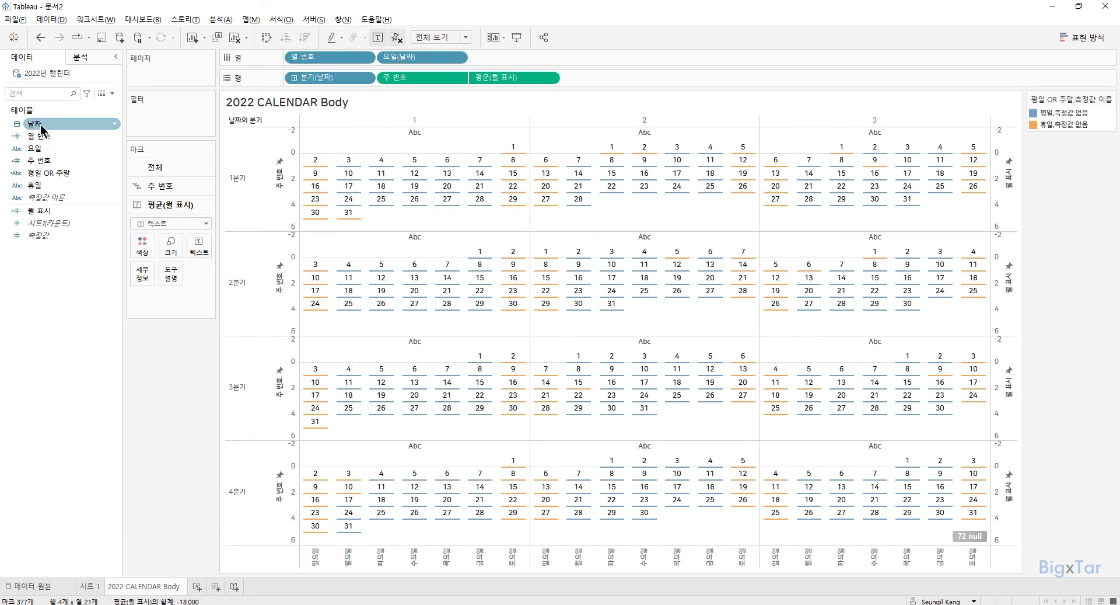
click(56, 130)
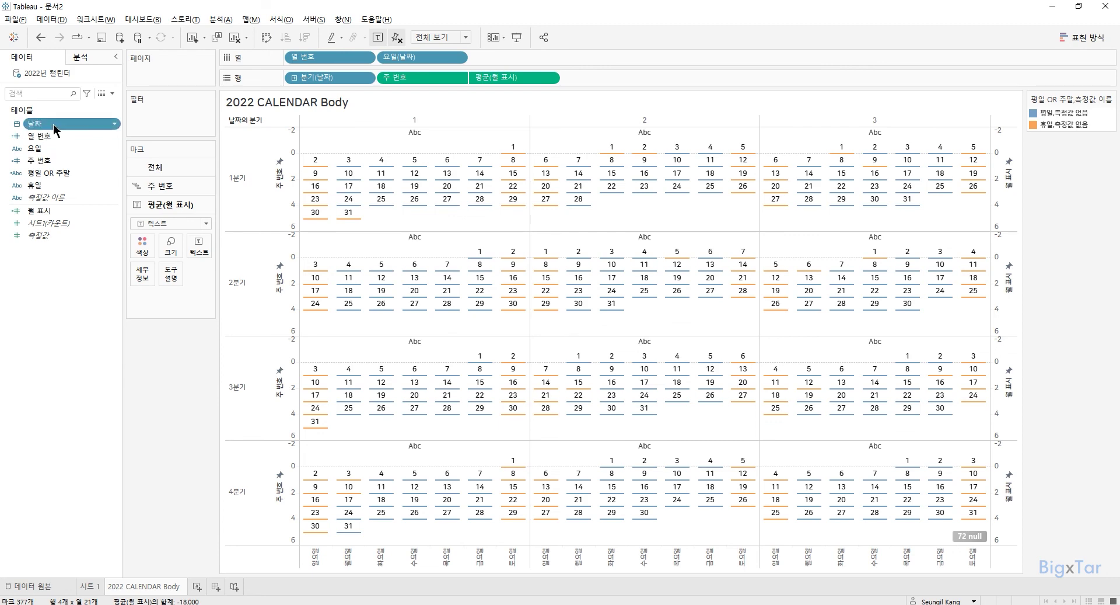
drag(56, 130, 200, 248)
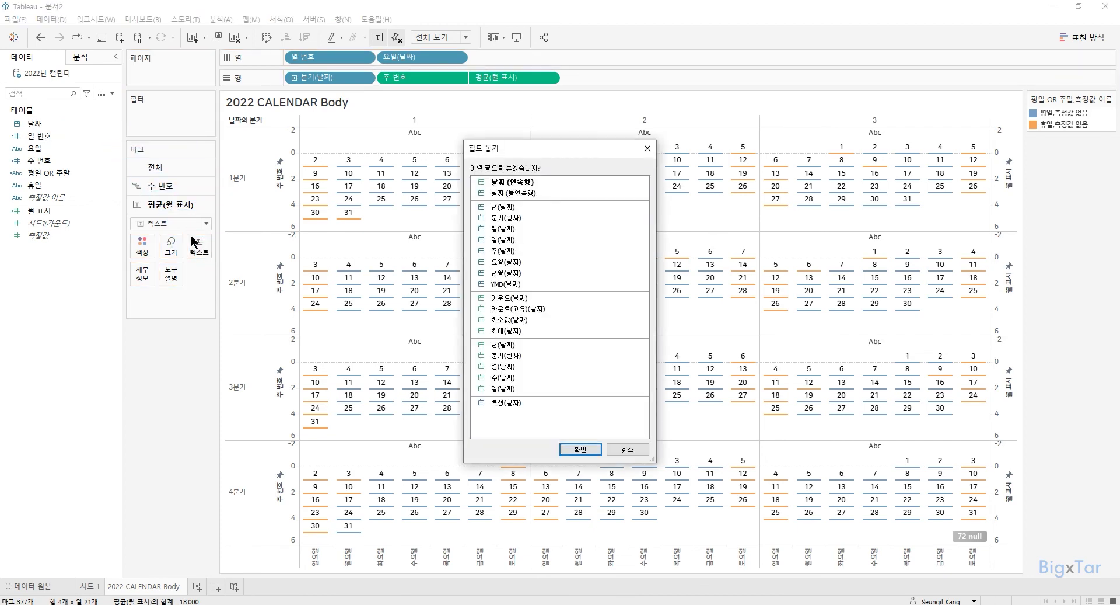
double_click(518, 229)
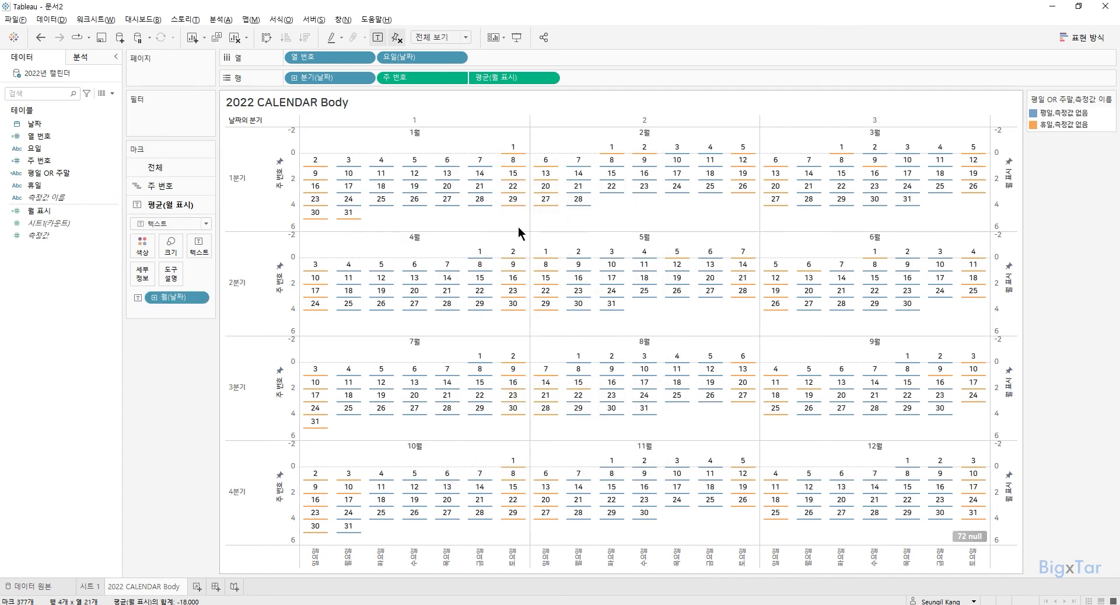
- Turn off the advanced table layout option that shows the innermost column level at the bottom of the view when there is a vertical axis
mouse_move(882, 451)
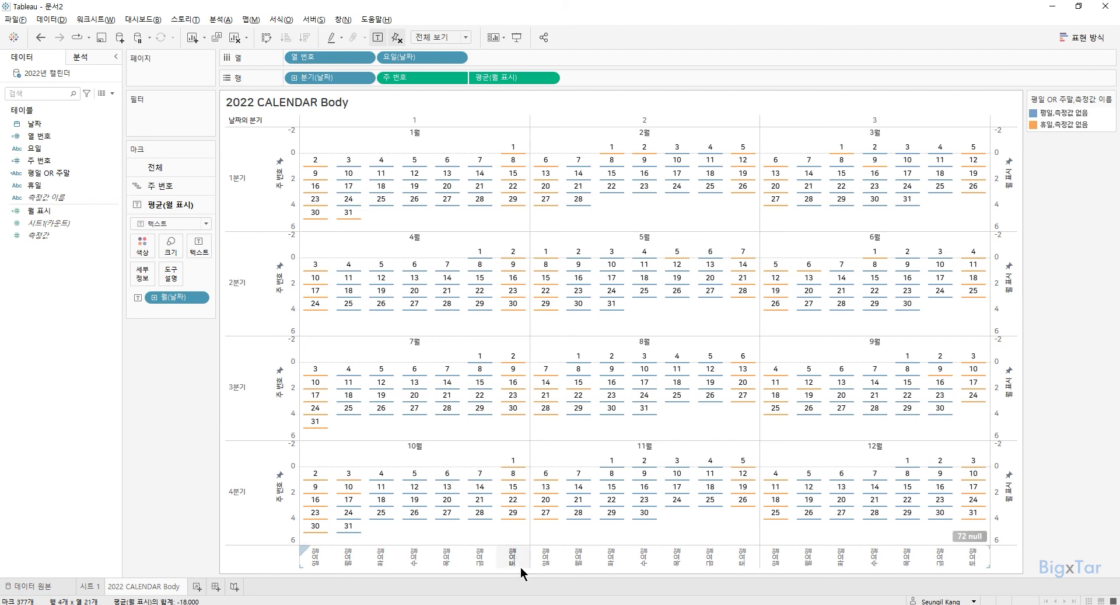
click(231, 21)
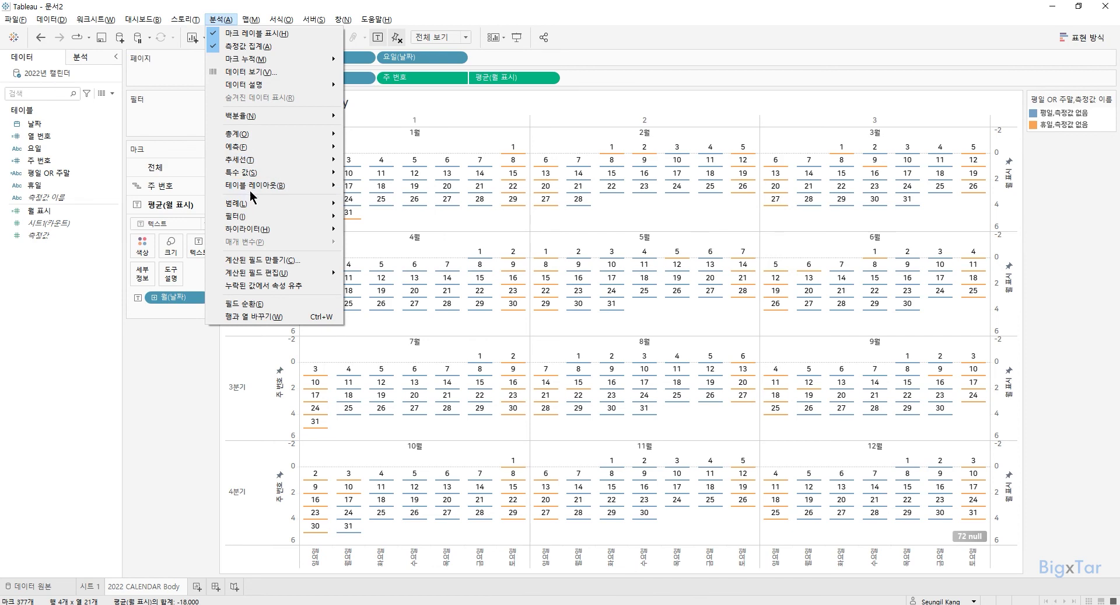
mouse_move(257, 188)
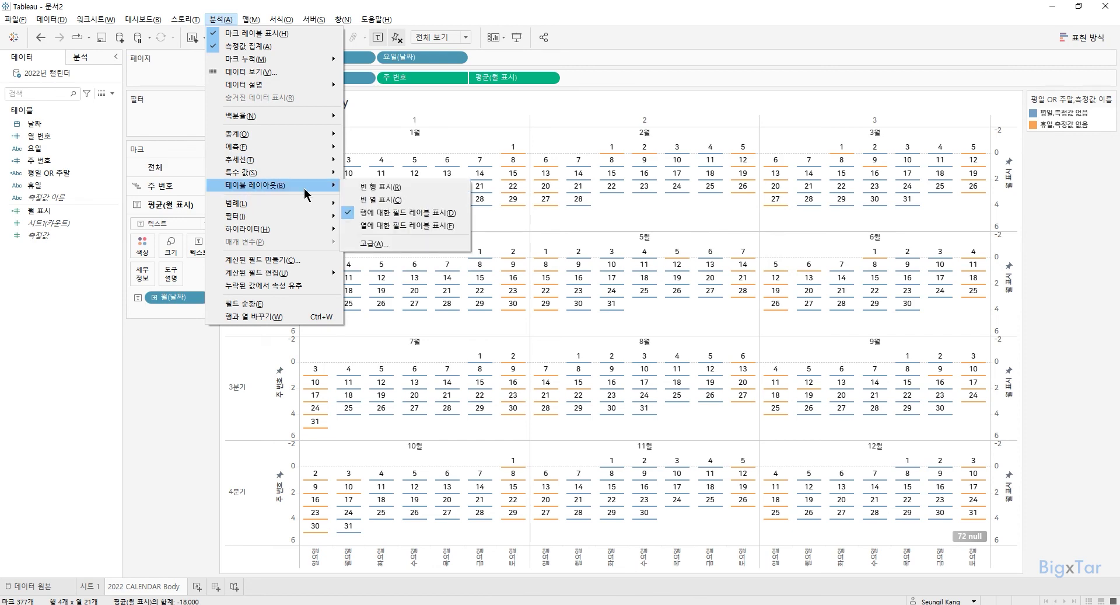
click(381, 244)
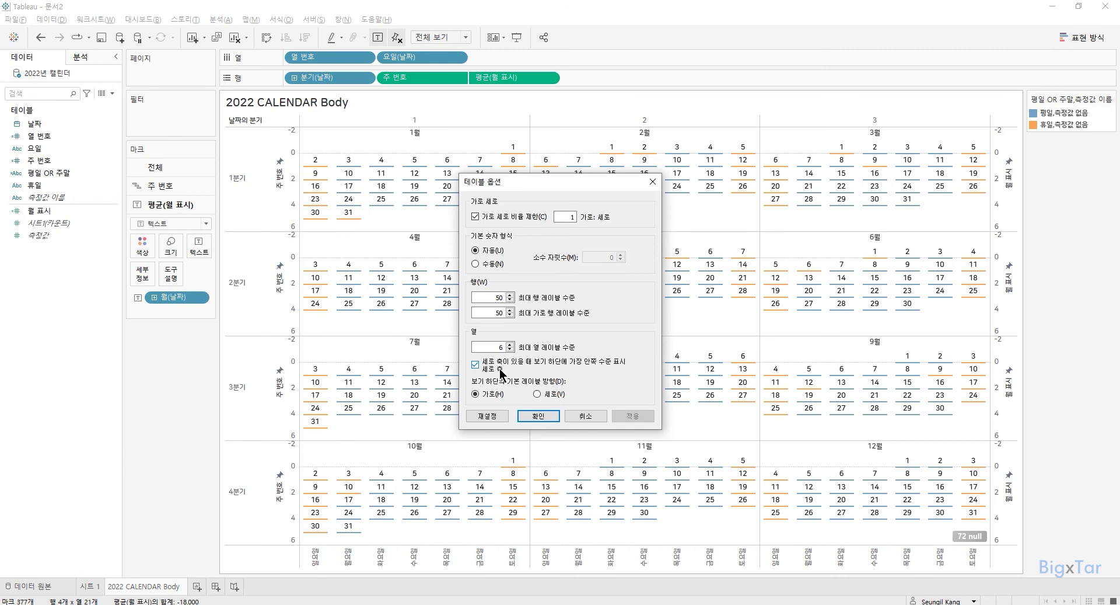
click(500, 373)
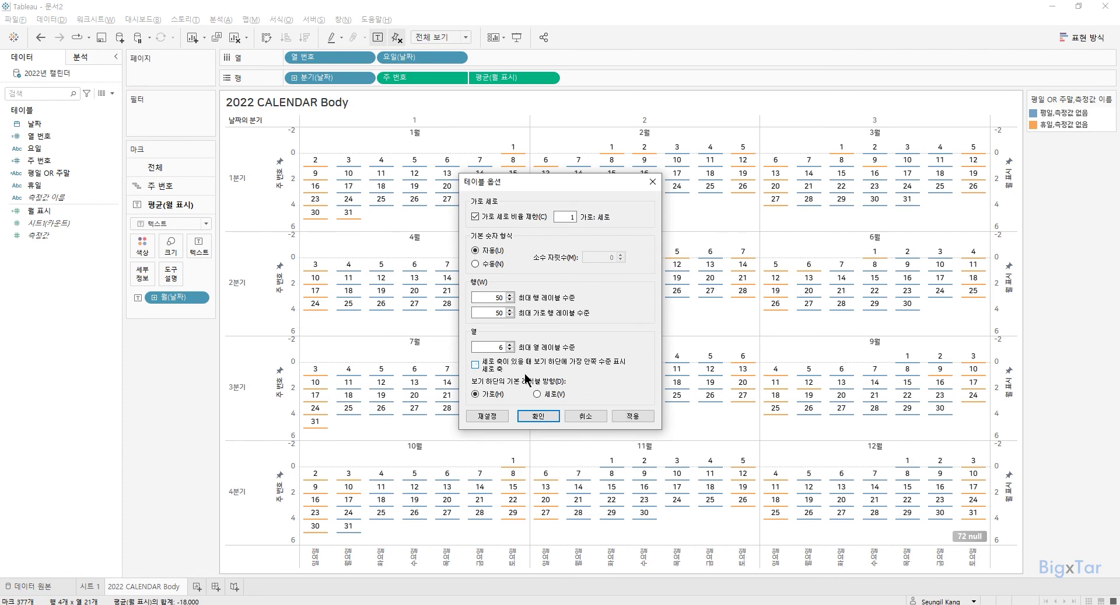
click(538, 415)
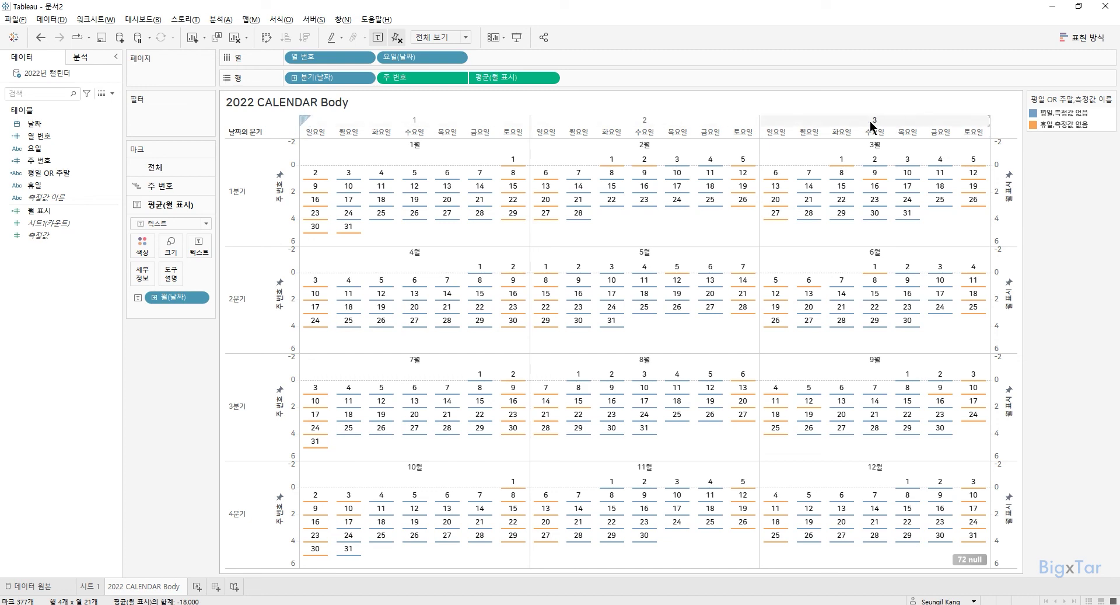
- Hide the 열 번호 column header and the 주 번호 axis header
click(366, 58)
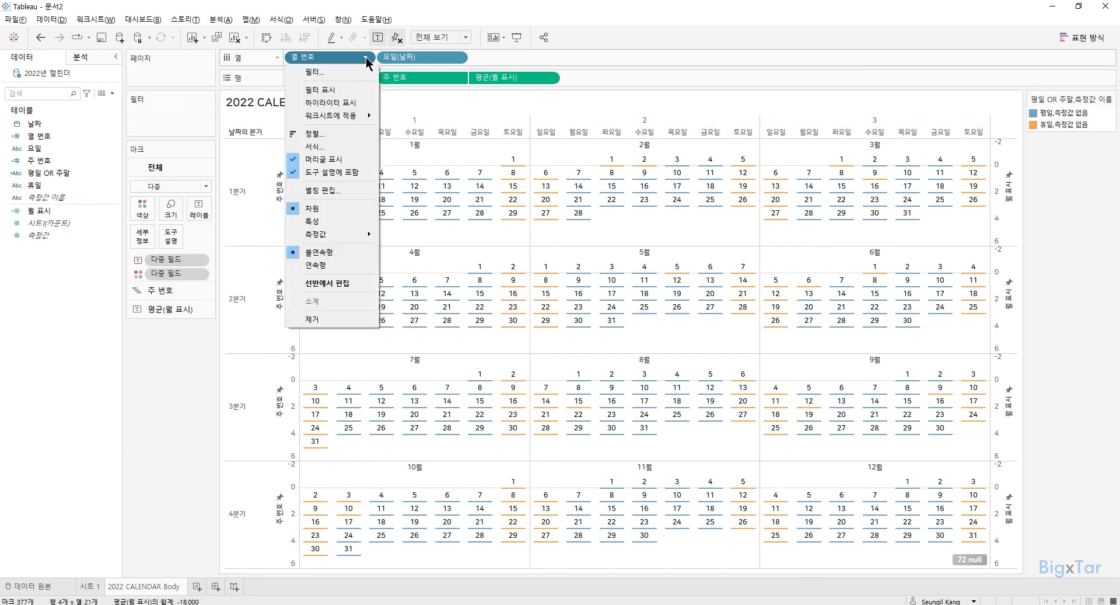
click(335, 166)
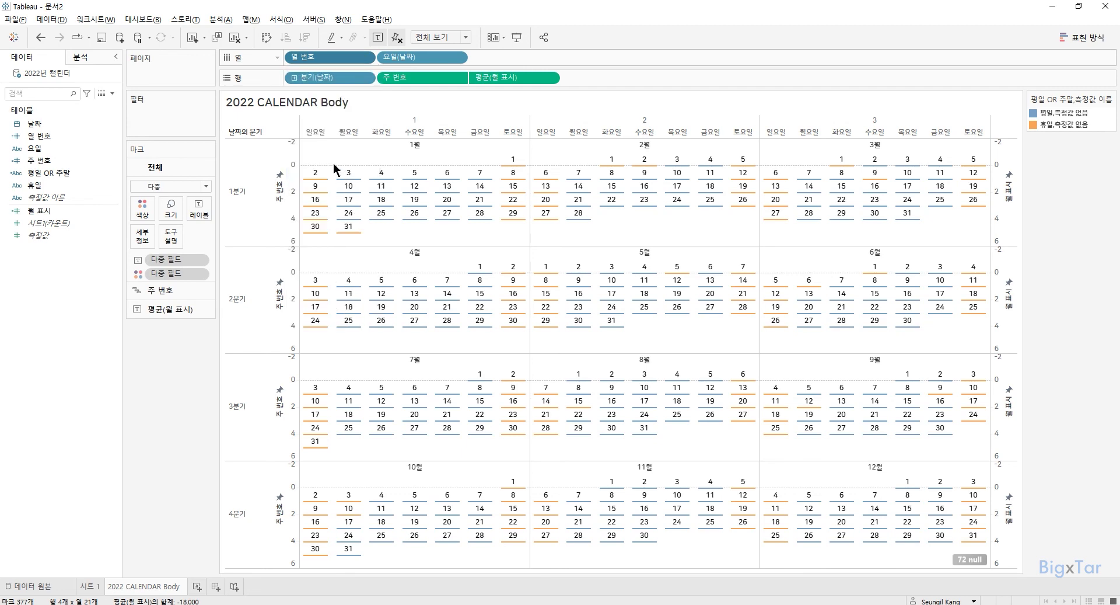
right_click(294, 171)
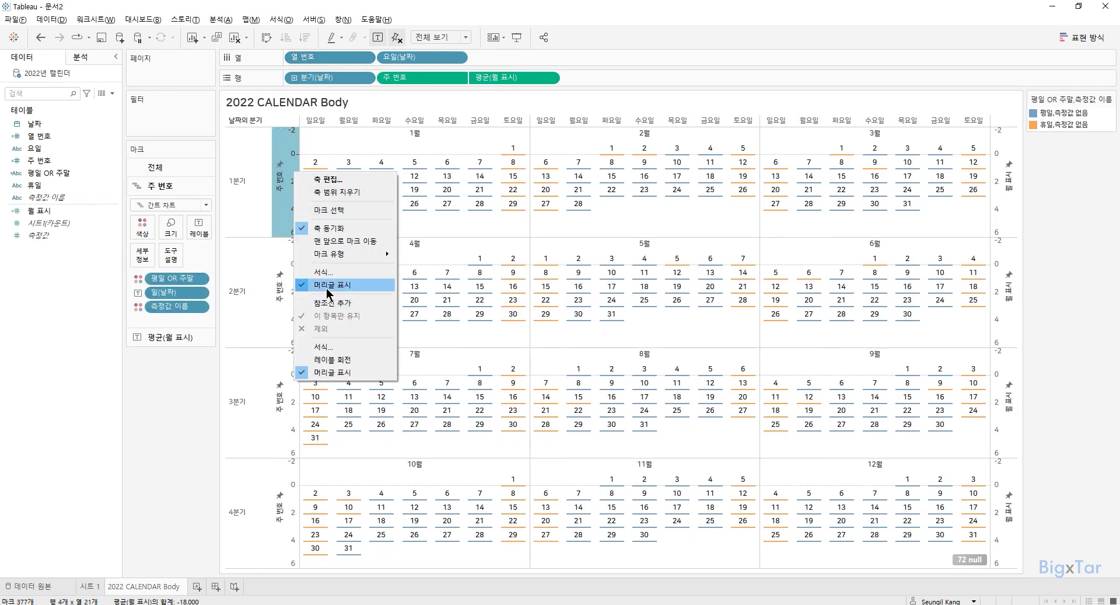
click(328, 286)
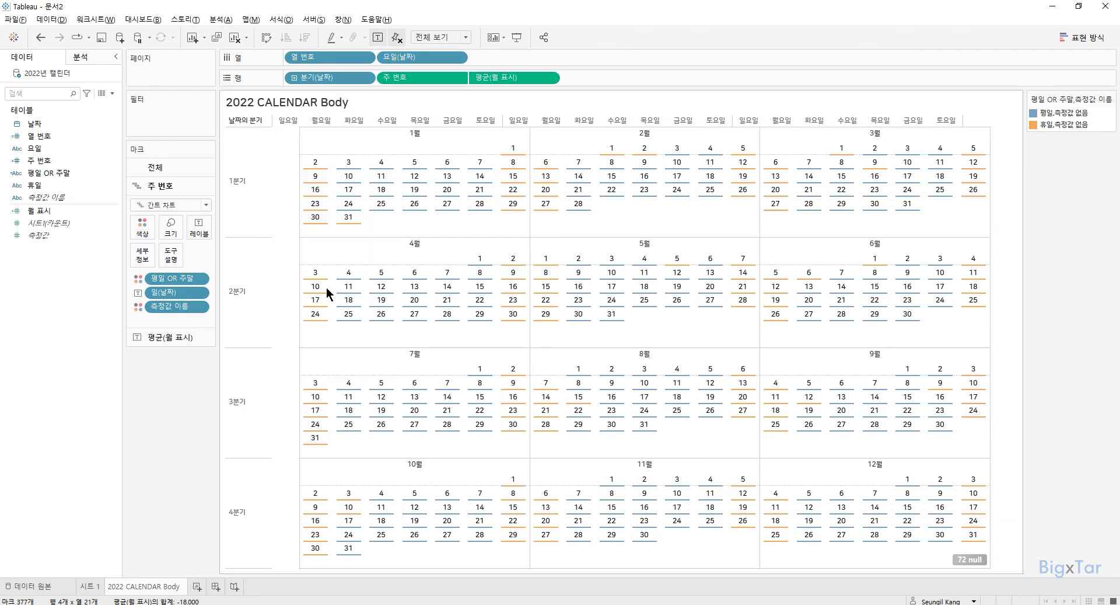
- Hide the quarter row header and the null values indicator
right_click(254, 182)
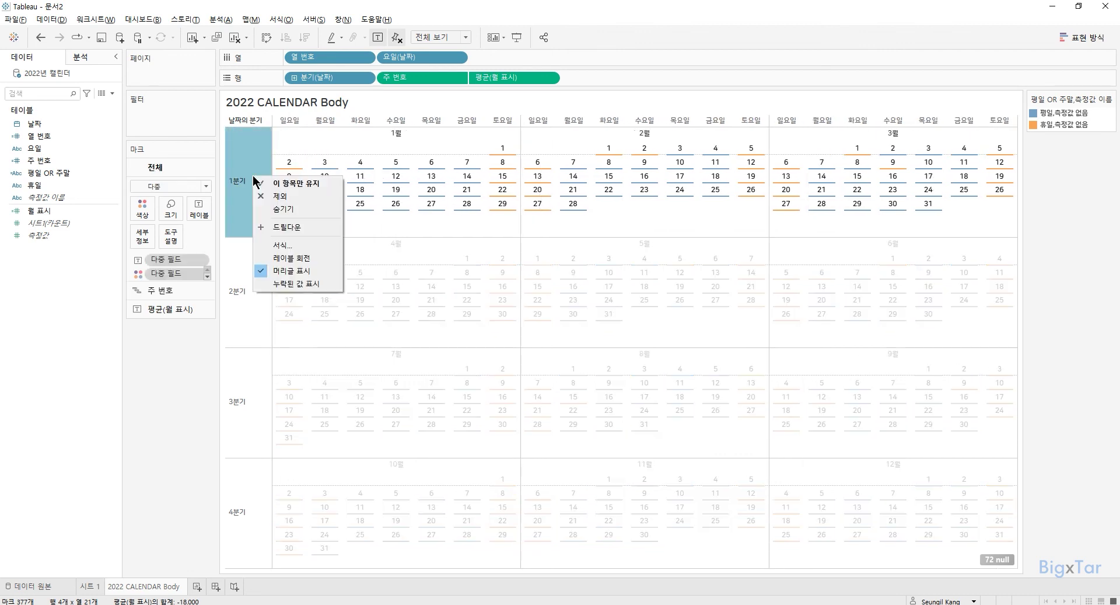
click(298, 271)
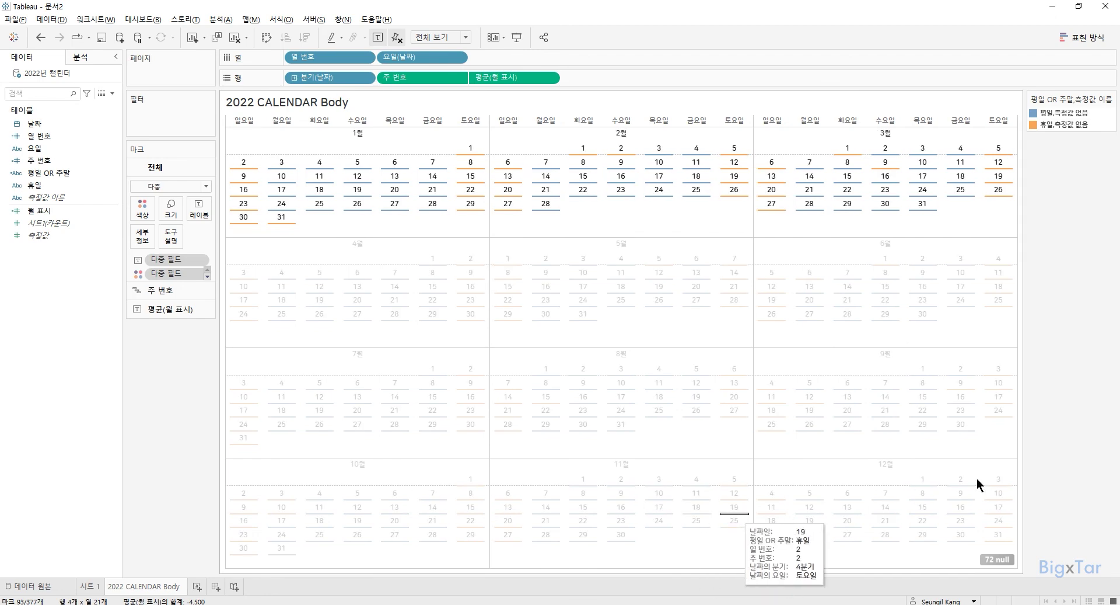
click(1083, 457)
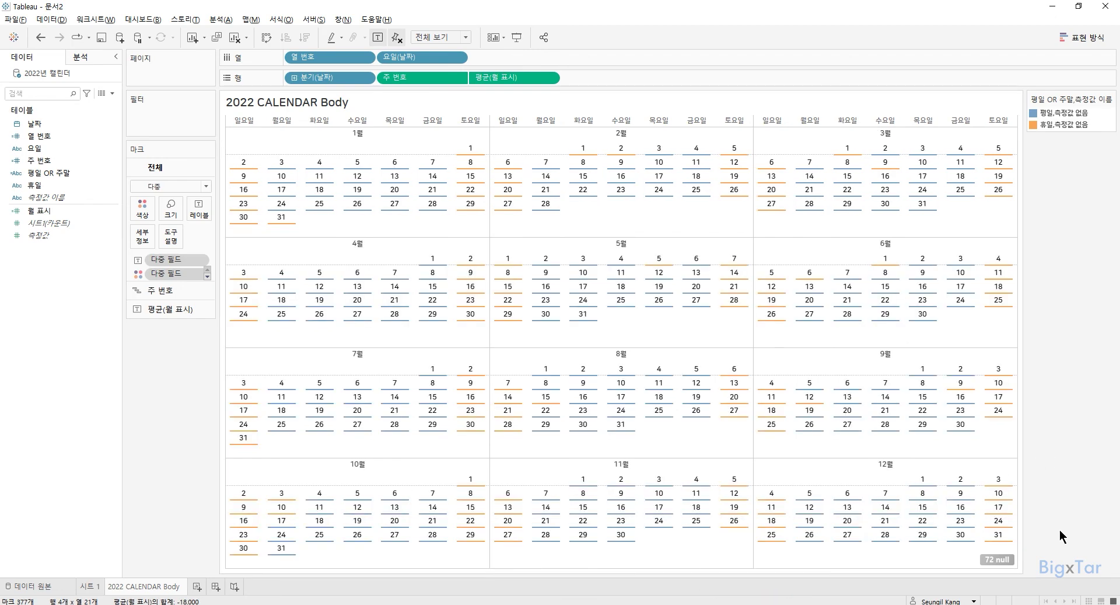
right_click(989, 562)
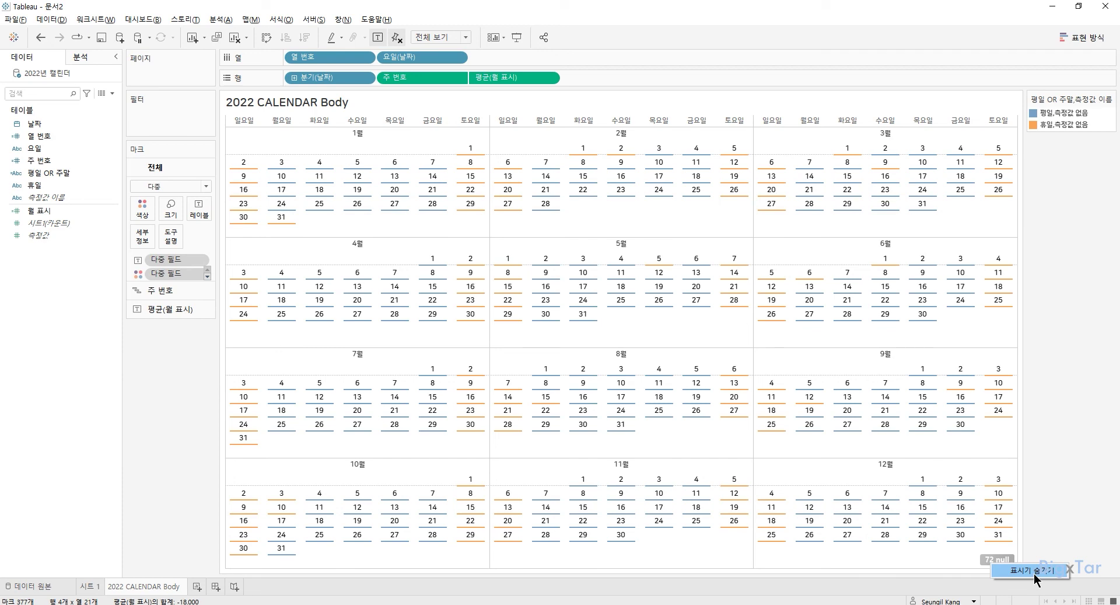
click(1031, 570)
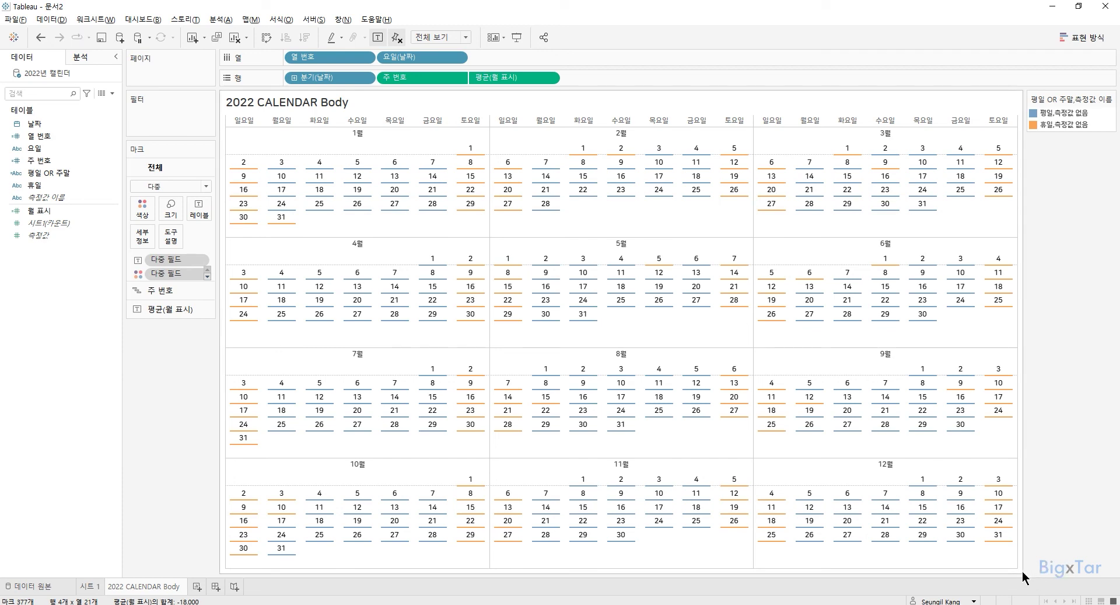
mouse_move(362, 141)
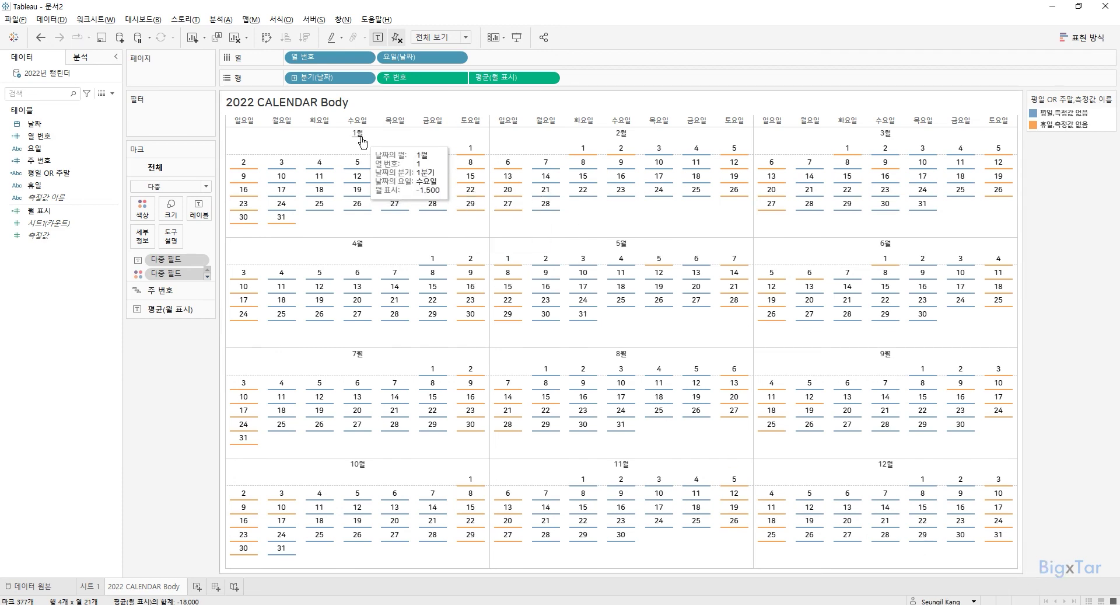